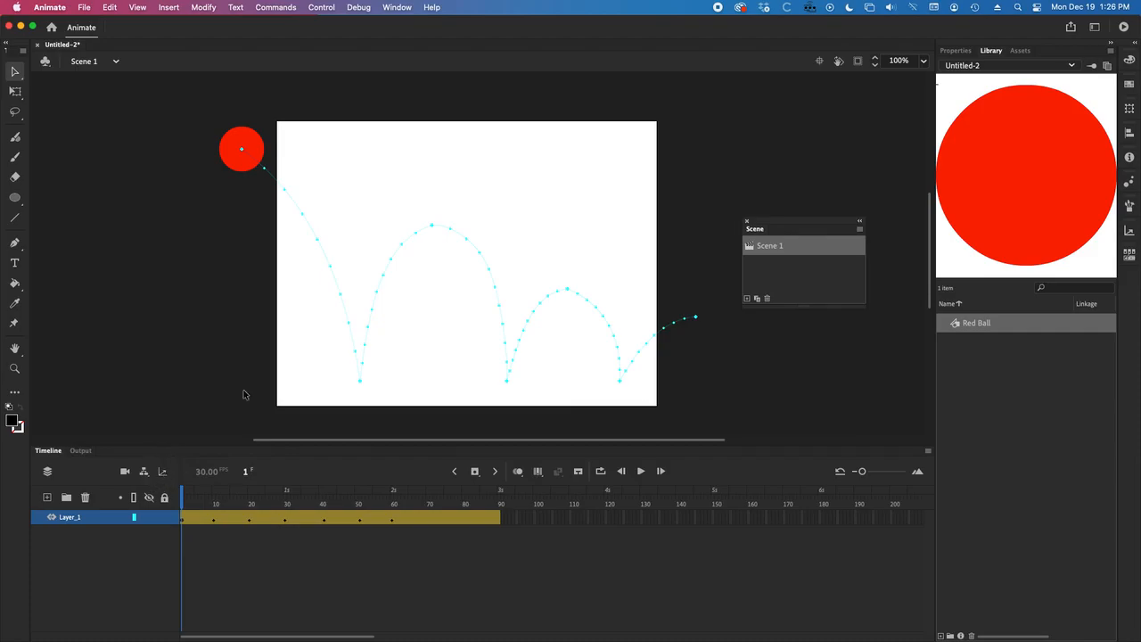
Add a new layer above the ball's tween layer and lock Layer_1
mouse_move(185, 496)
left_mouse_down()
mouse_move(234, 495)
mouse_move(169, 497)
left_mouse_up()
left_click_drag(181, 444, 182, 422)
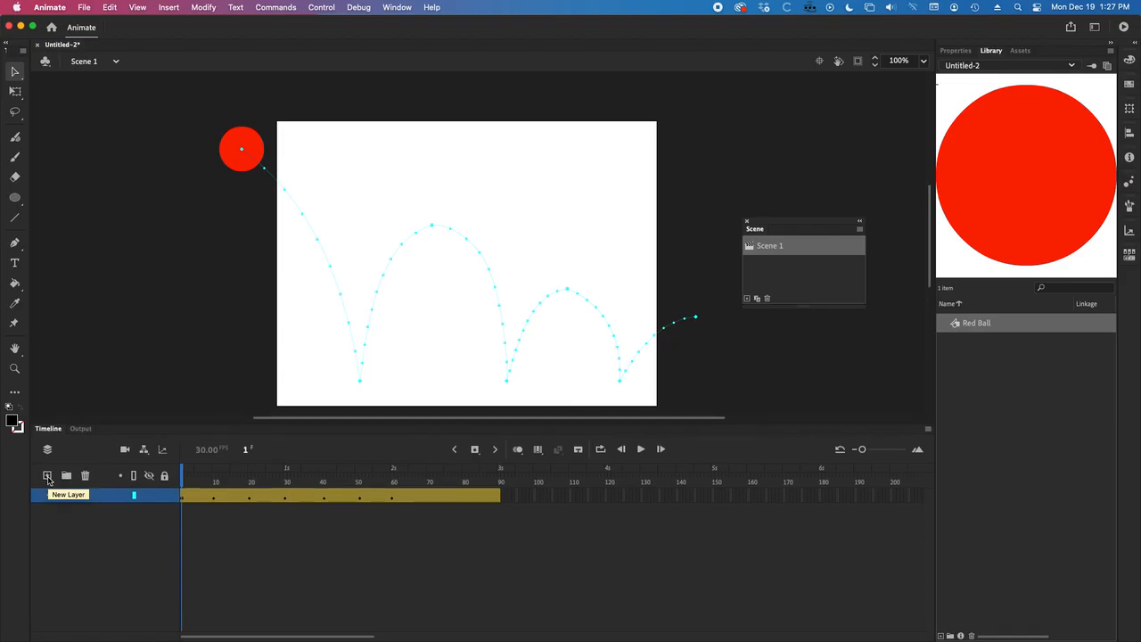
left_click(47, 476)
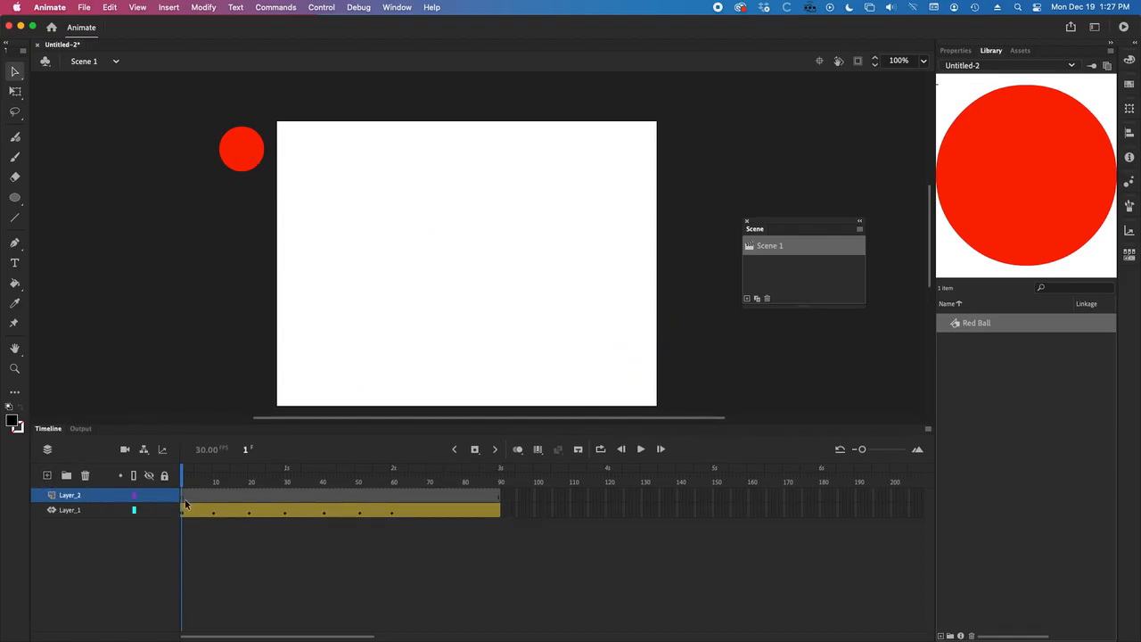
left_click(165, 510)
left_click(164, 510)
On Layer_2 at frame 1, draw a black ground rectangle slightly wider than the stage along its bottom edge
left_click(184, 479)
left_click_drag(184, 478, 238, 481)
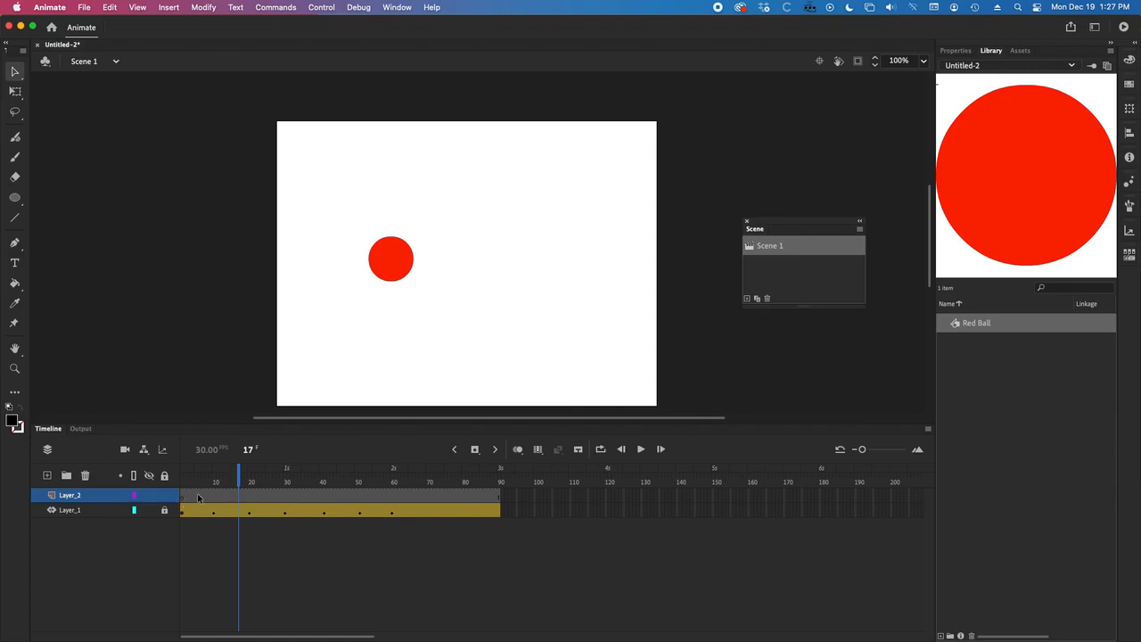
left_click_drag(243, 474, 182, 474)
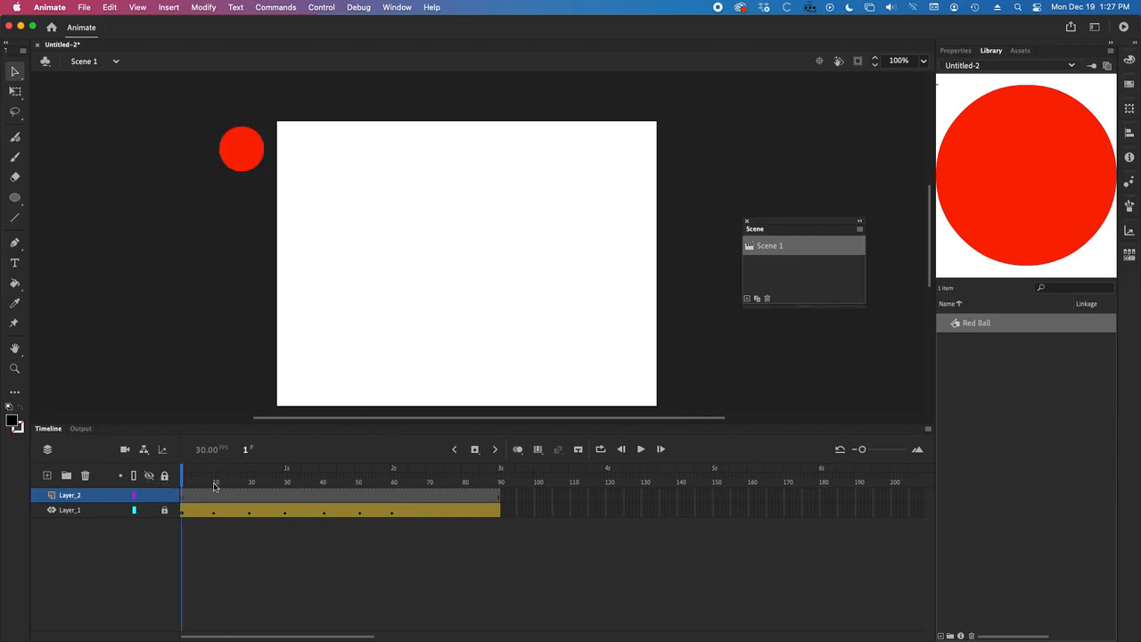
left_click_drag(14, 197, 53, 197)
left_click_drag(264, 380, 665, 413)
left_click(14, 72)
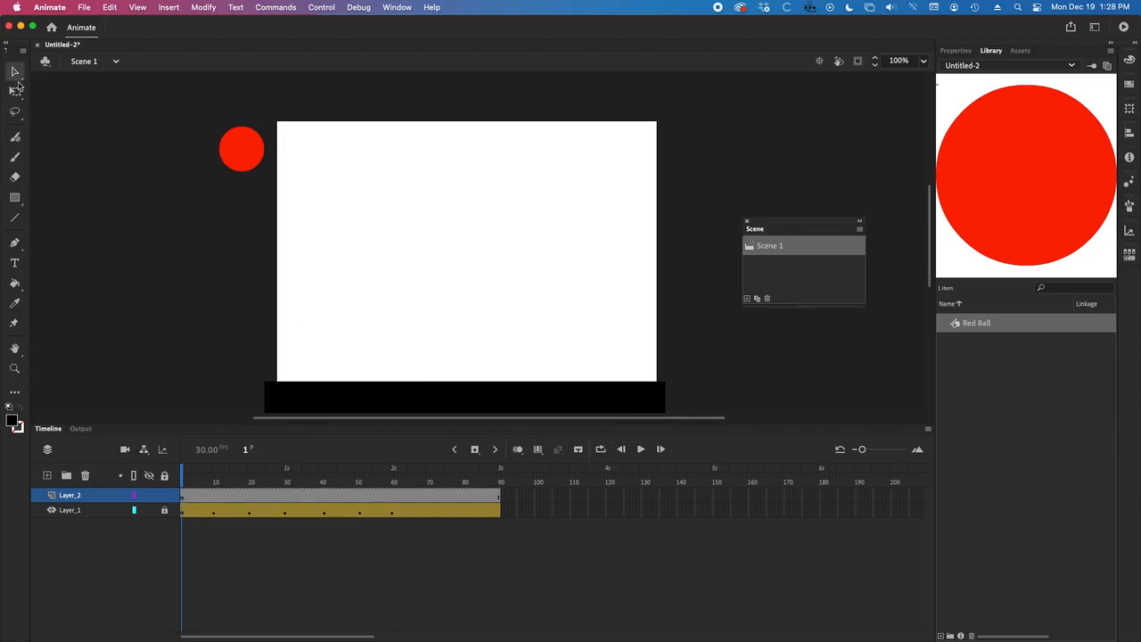
Fill the ground rectangle with the brown swatch #CC6633
left_click(297, 392)
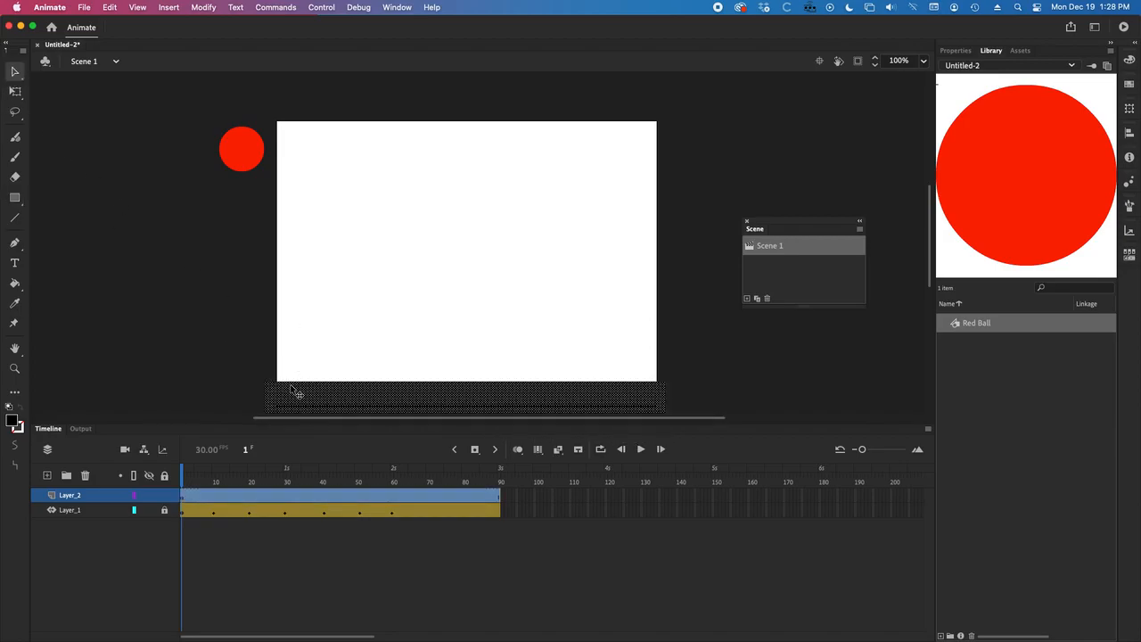
left_click(17, 425)
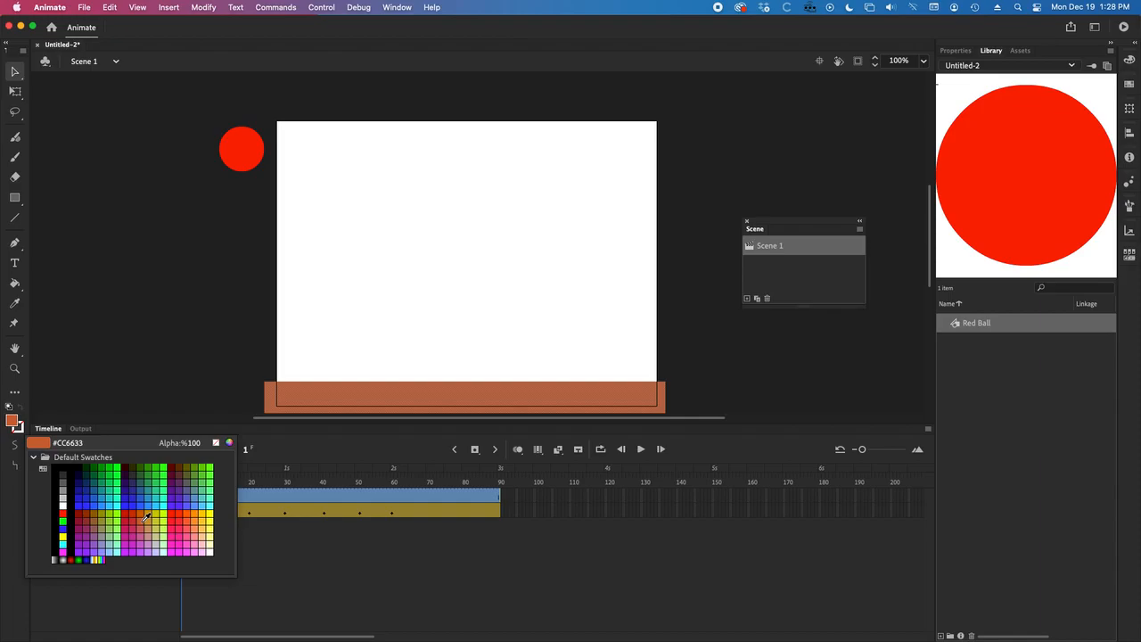
left_click(146, 517)
left_click(86, 137)
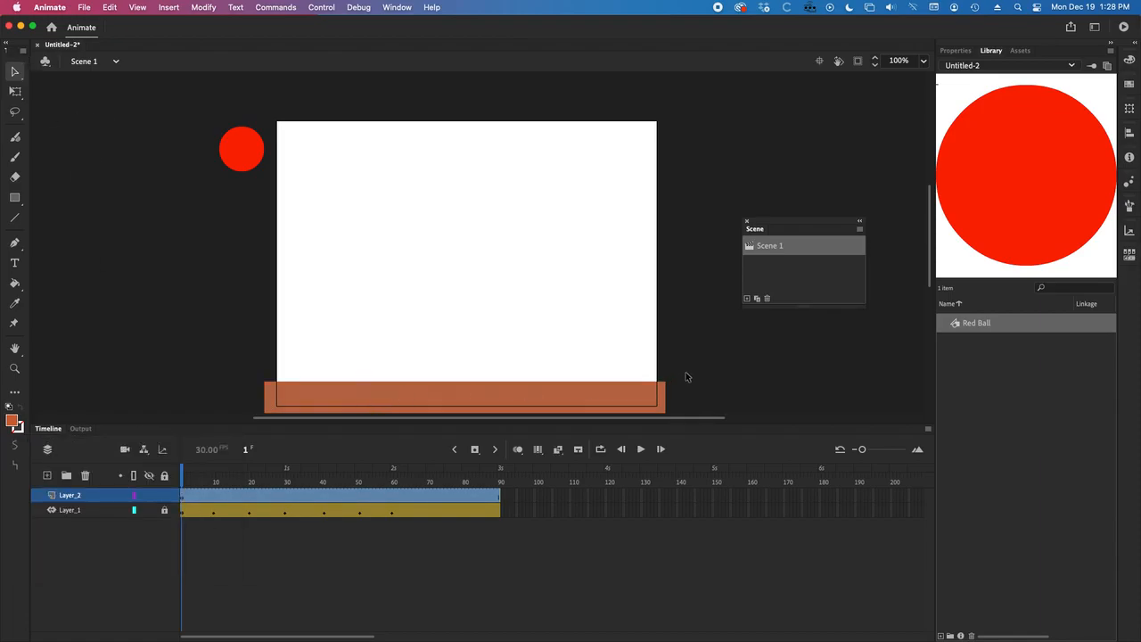
Move Layer_2 below Layer_1 and adjust the ground's height so the ball's lower edge overlaps it at frame 10
scroll(683, 372, "down", 3)
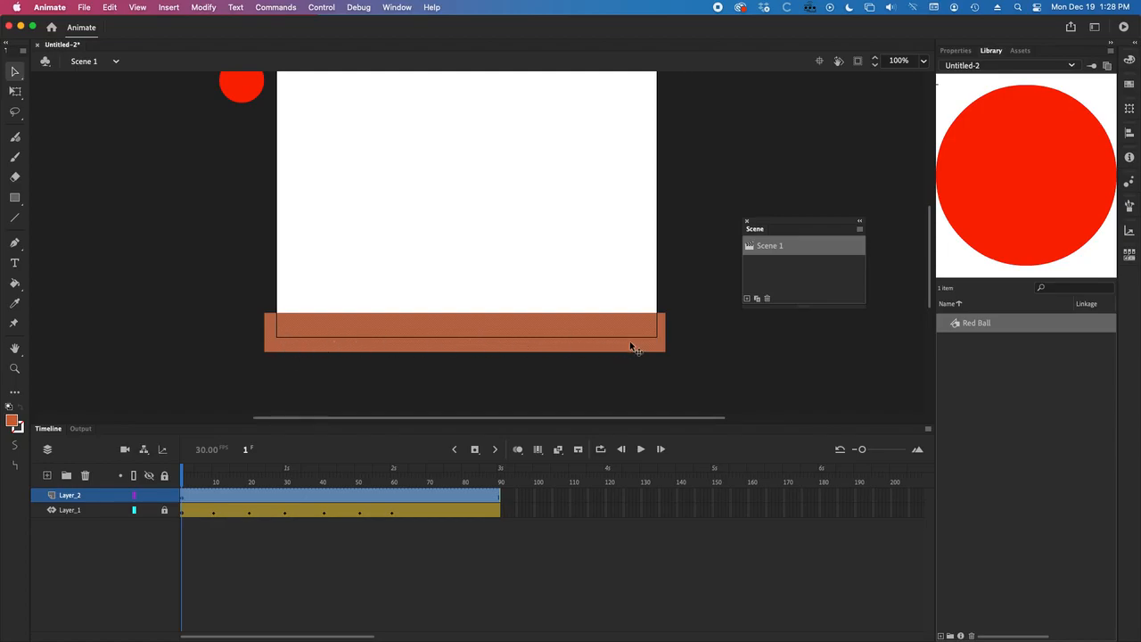
left_click_drag(643, 348, 640, 345)
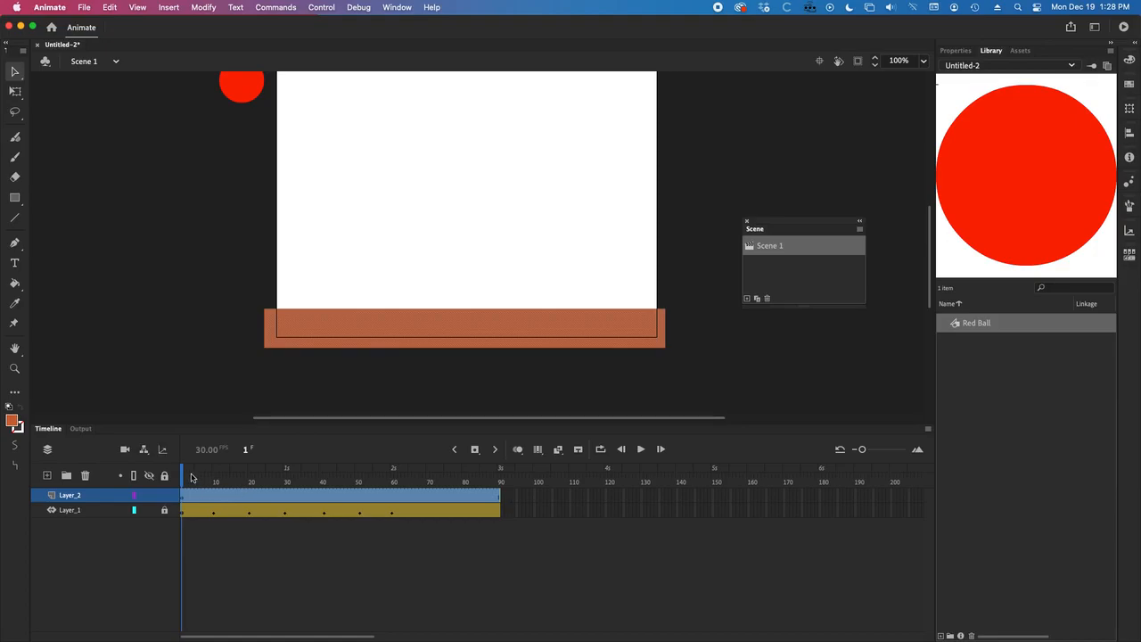
left_click_drag(186, 475, 215, 478)
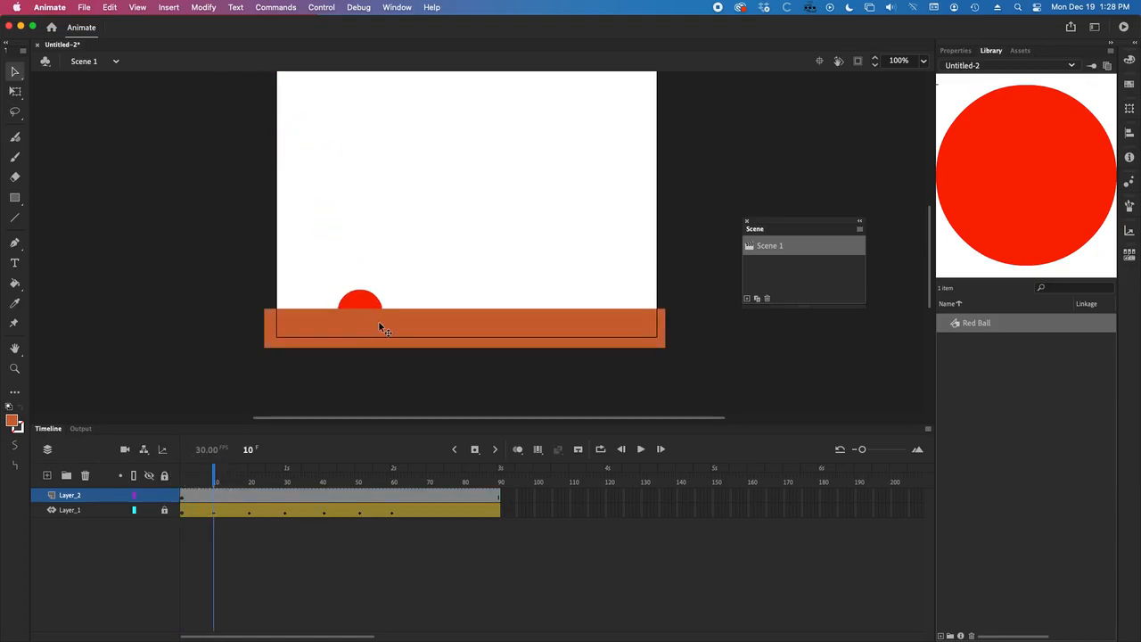
left_click_drag(111, 495, 109, 515)
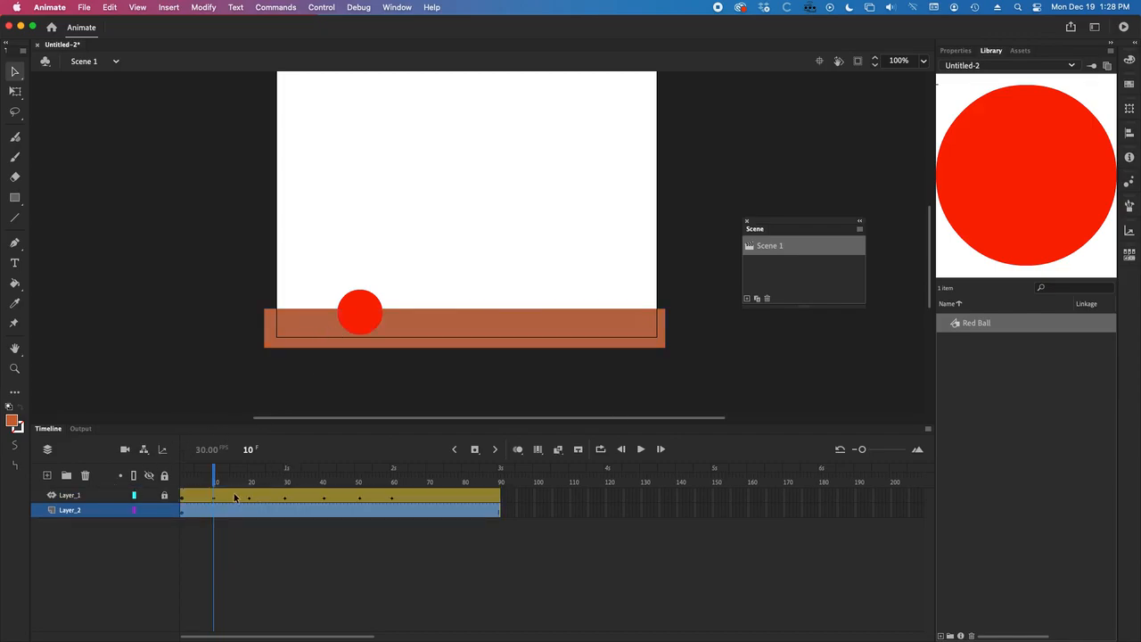
left_click_drag(492, 331, 491, 344)
left_click(214, 473)
left_click_drag(214, 474, 174, 474)
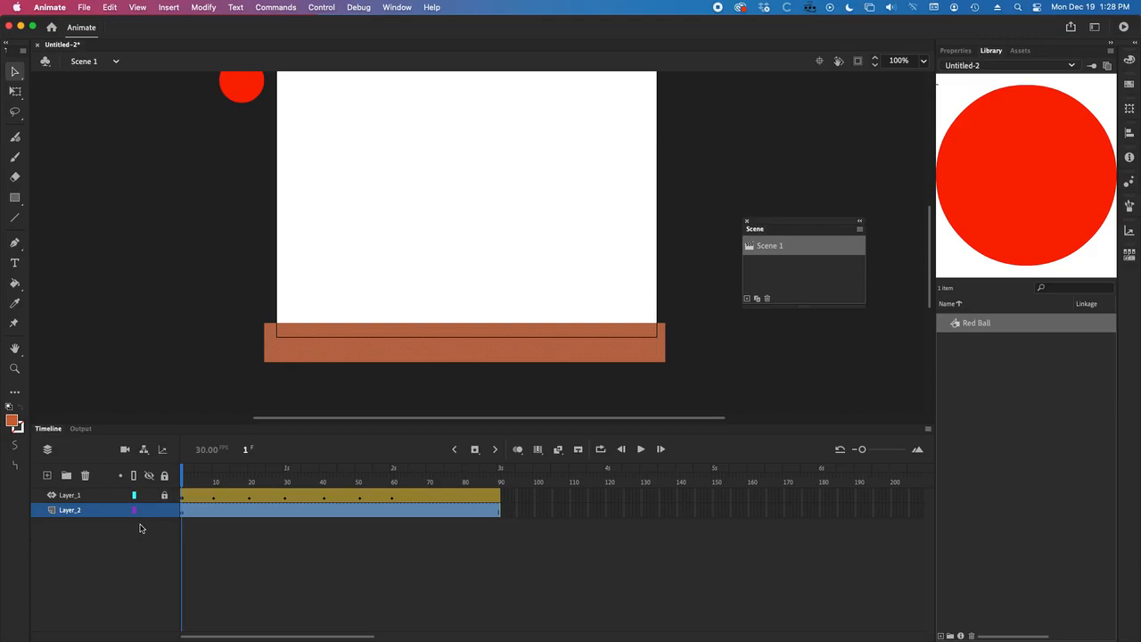
Change the ground rectangle's fill to a light pink swatch
left_click(12, 421)
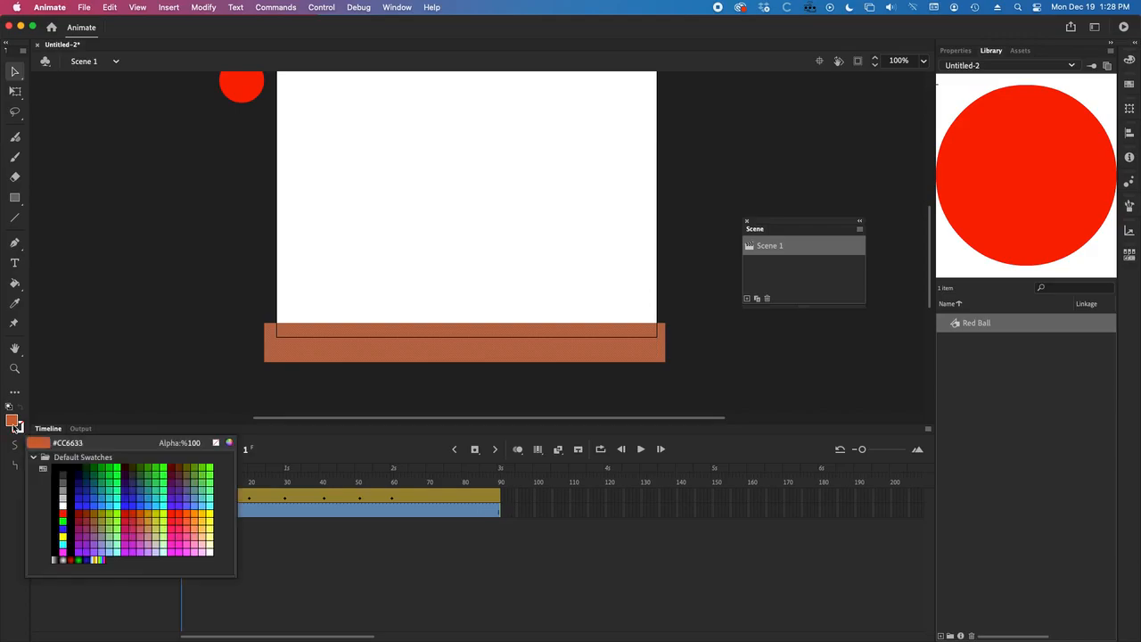
left_click(194, 541)
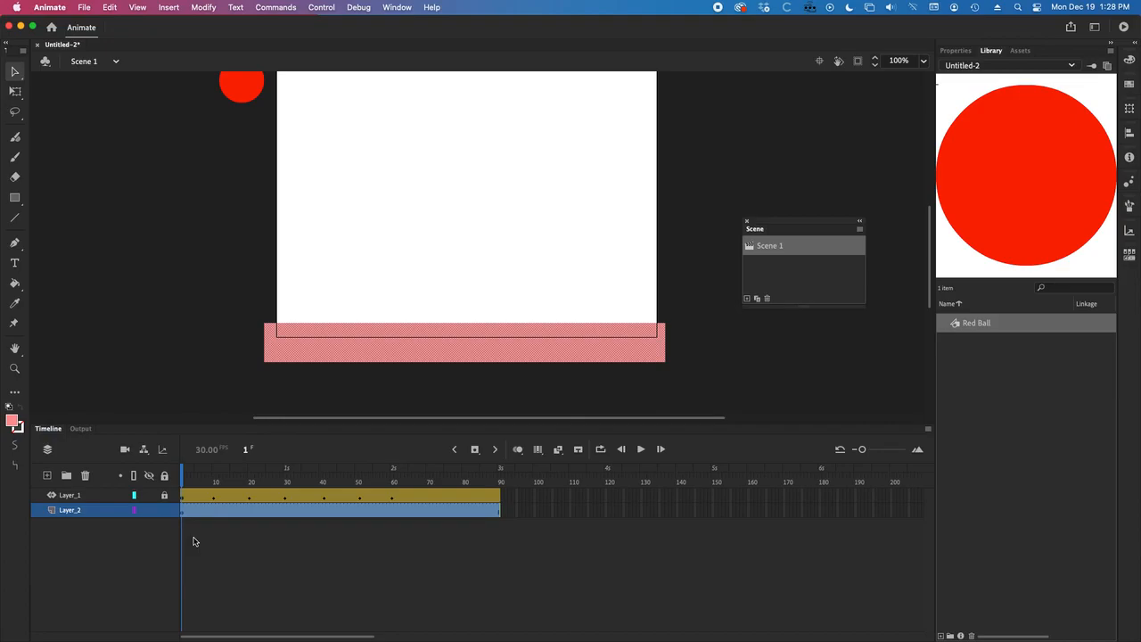
left_click(97, 157)
mouse_move(183, 478)
left_mouse_down()
mouse_move(267, 479)
mouse_move(163, 476)
left_mouse_up()
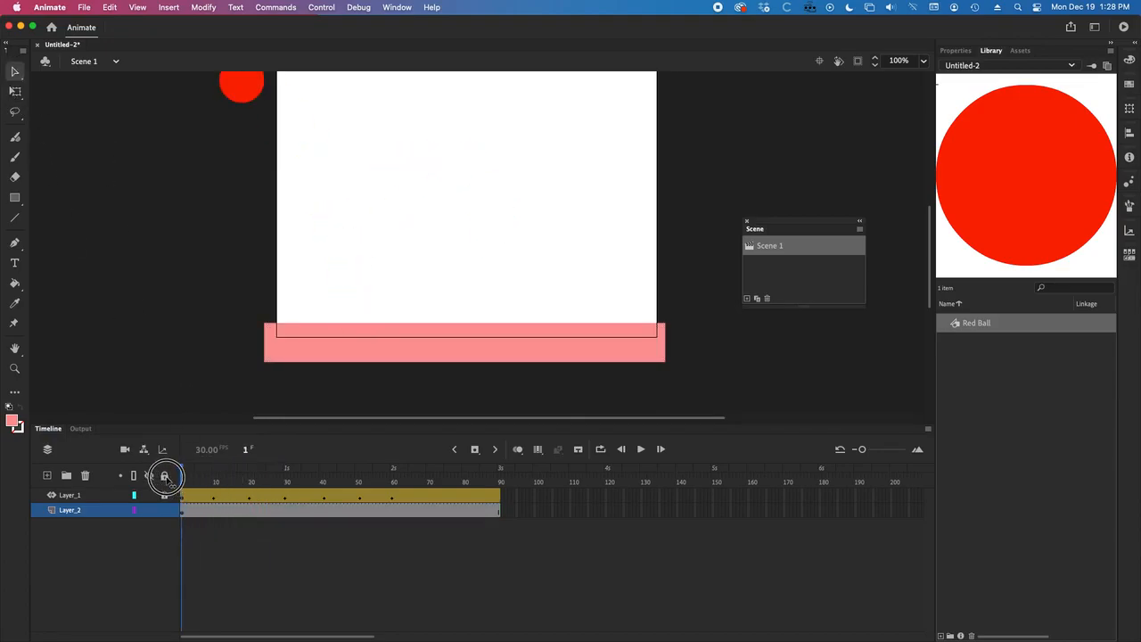
Recolour the ground rectangle with the light orange swatch #FFCC99 and deselect it
left_click(352, 349)
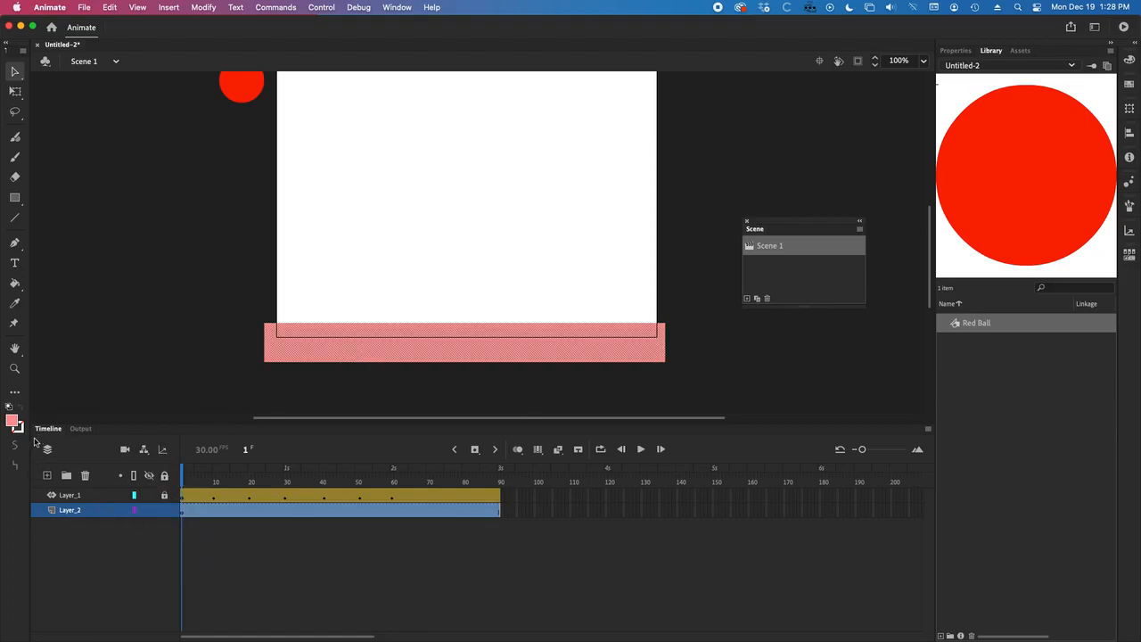
left_click(11, 420)
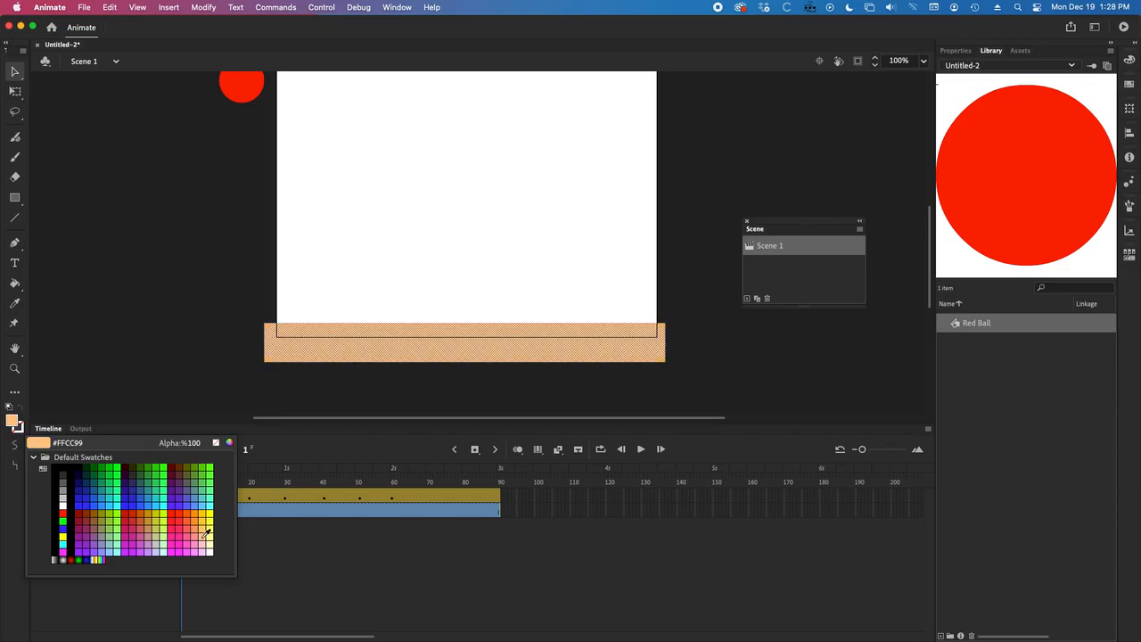
left_click(206, 532)
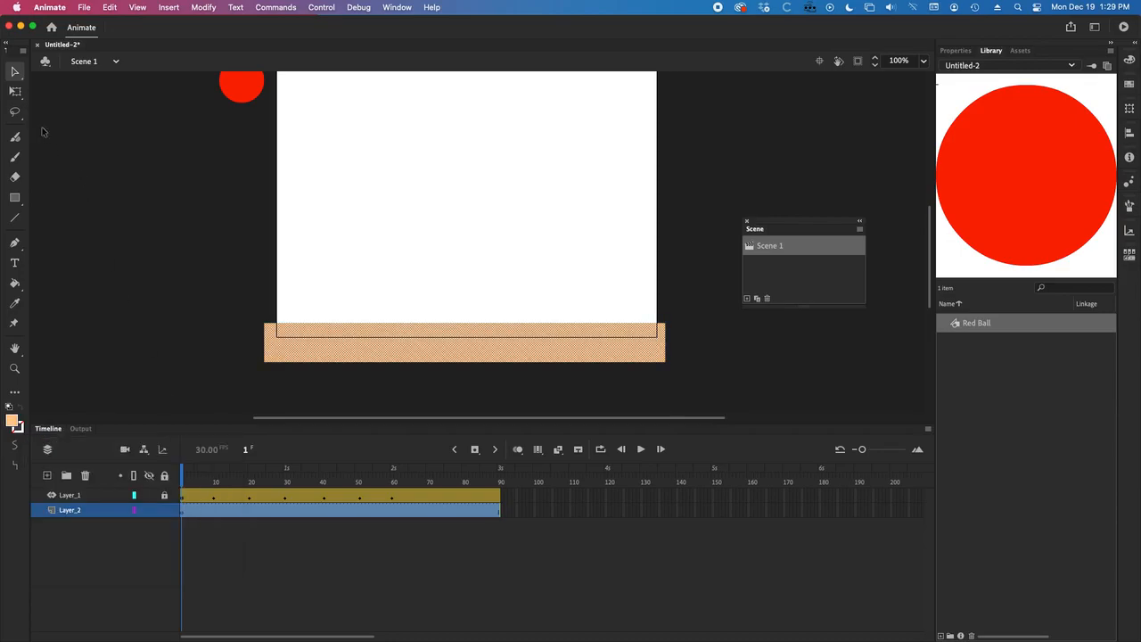
left_click(136, 267)
Reduce the timeline's height so the whole stage fits in view, and lock the ground layer
scroll(282, 255, "up", 5)
scroll(321, 277, "down", 5)
scroll(293, 360, "up", 4)
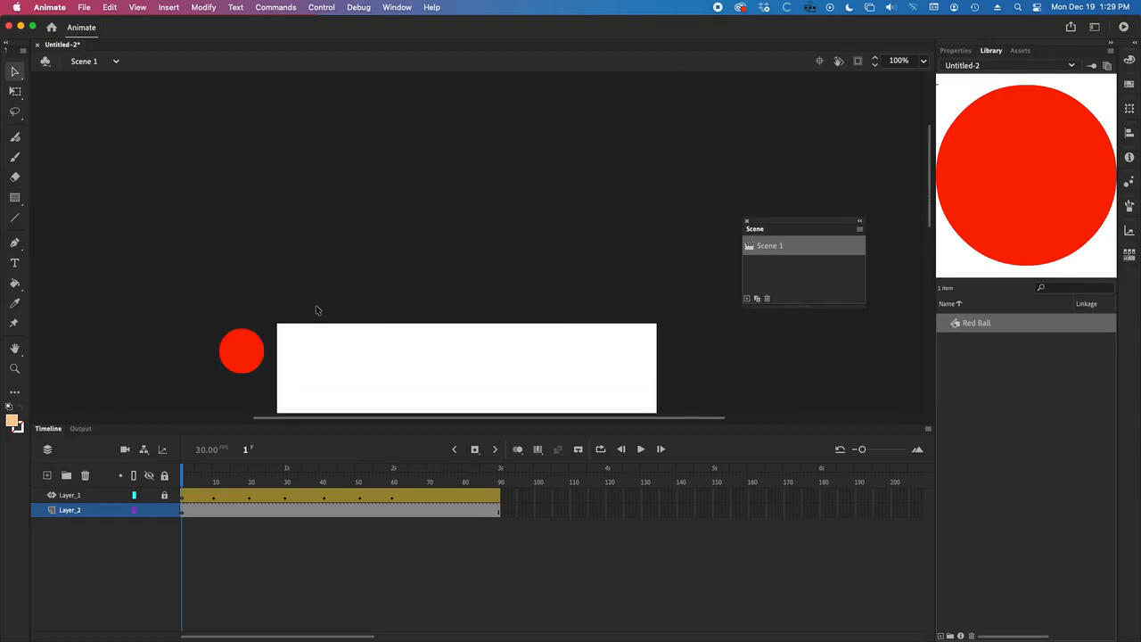
scroll(315, 309, "down", 3)
left_click_drag(762, 422, 757, 527)
scroll(741, 394, "down", 3)
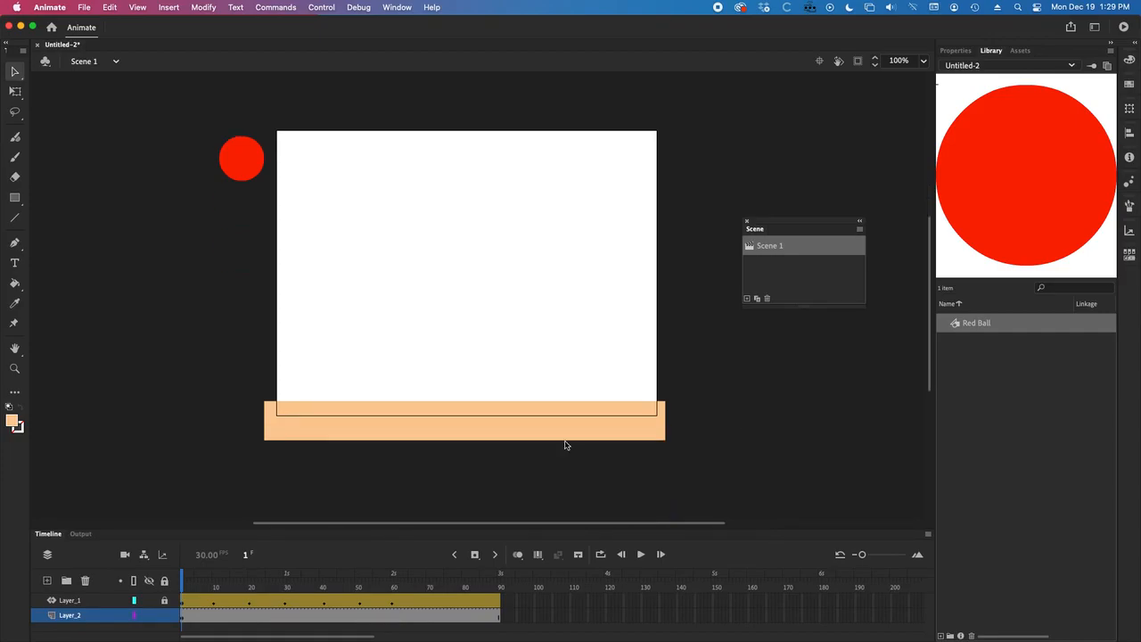
left_click_drag(210, 528, 212, 479)
left_click_drag(181, 528, 214, 530)
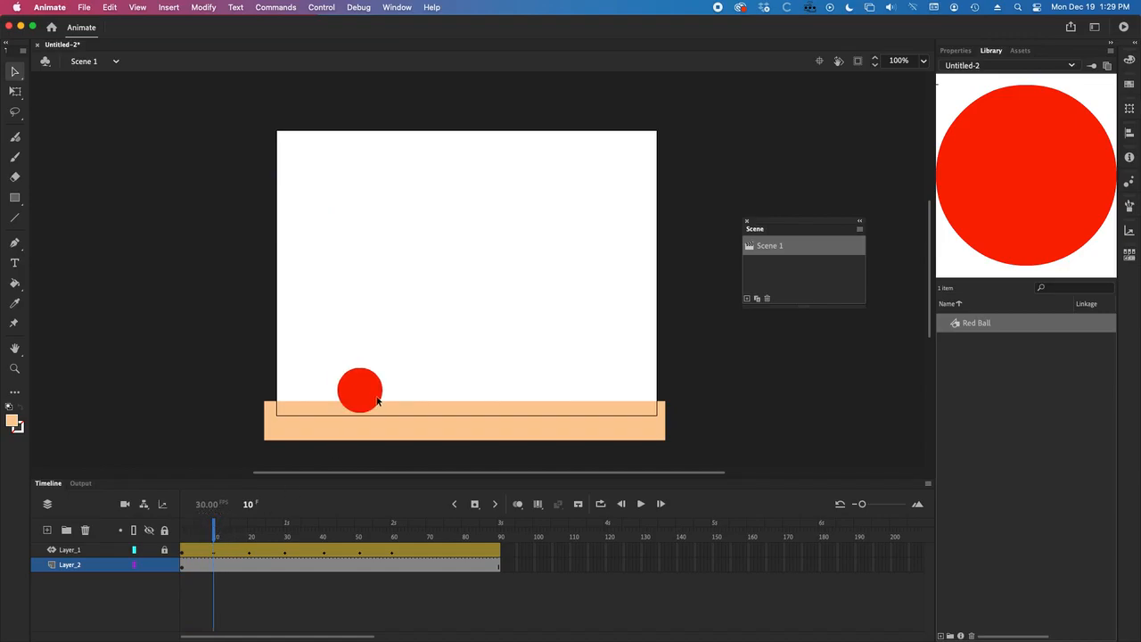
left_click(164, 565)
Squash the ball vertically at its frame 10 bounce with Free Transform to about 50.5 px high, keeping its base on the ground
left_click(364, 377)
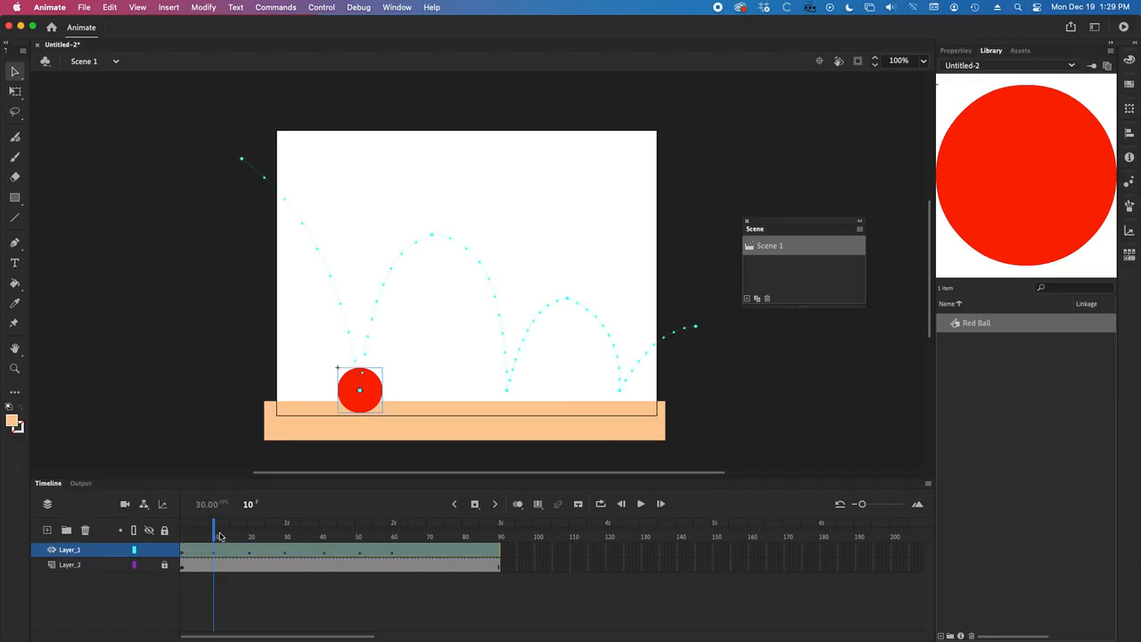
left_click_drag(214, 530, 286, 541)
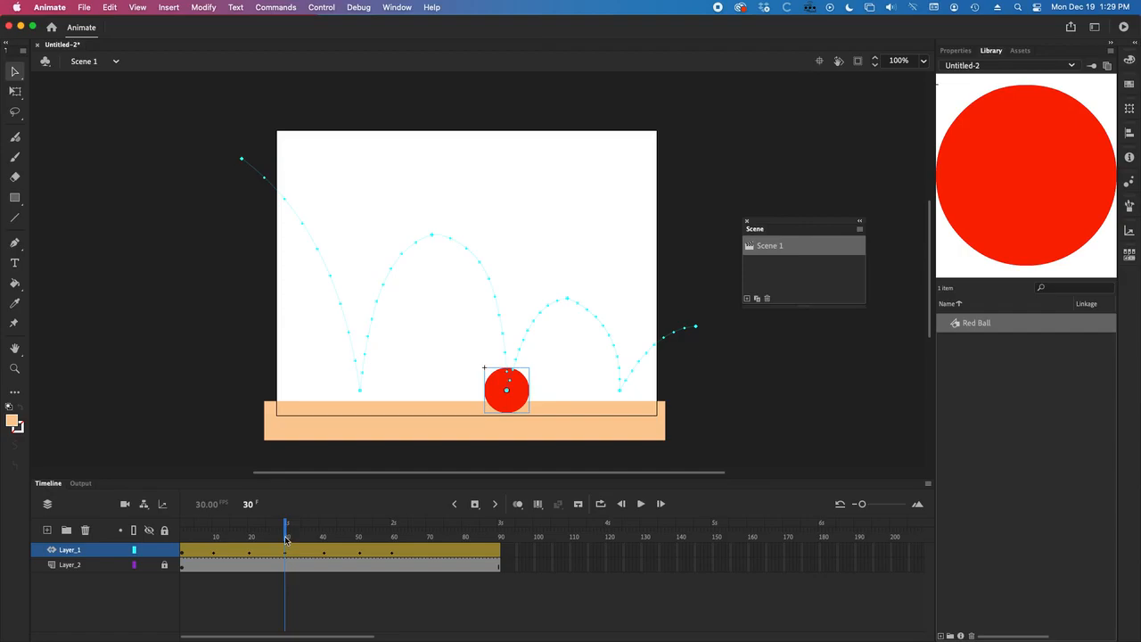
left_click_drag(286, 539, 214, 504)
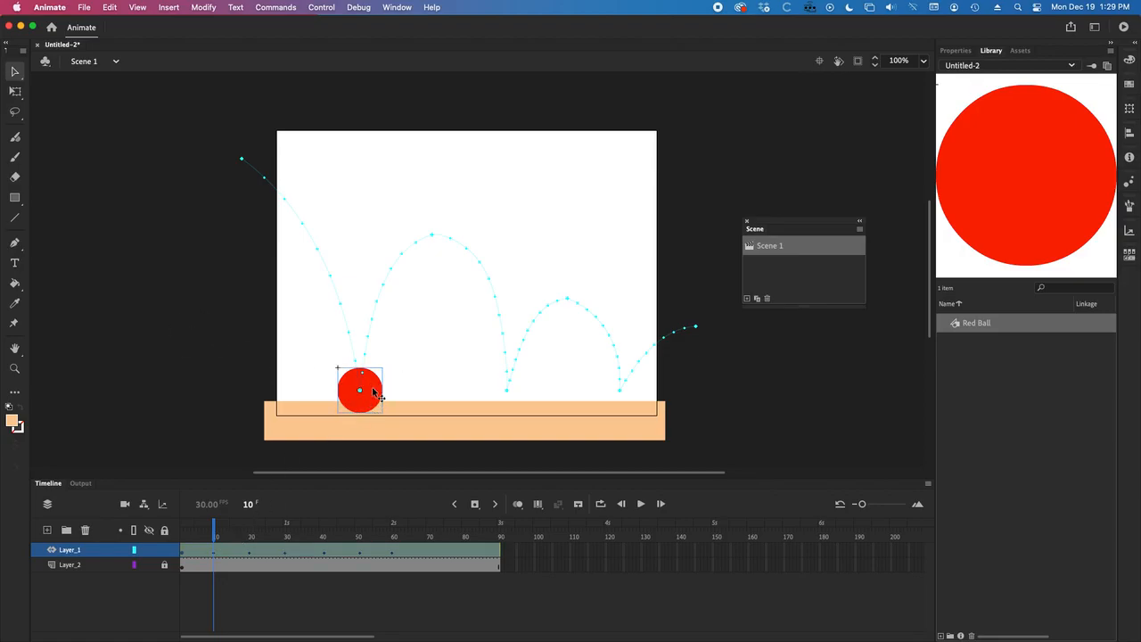
left_click(15, 91)
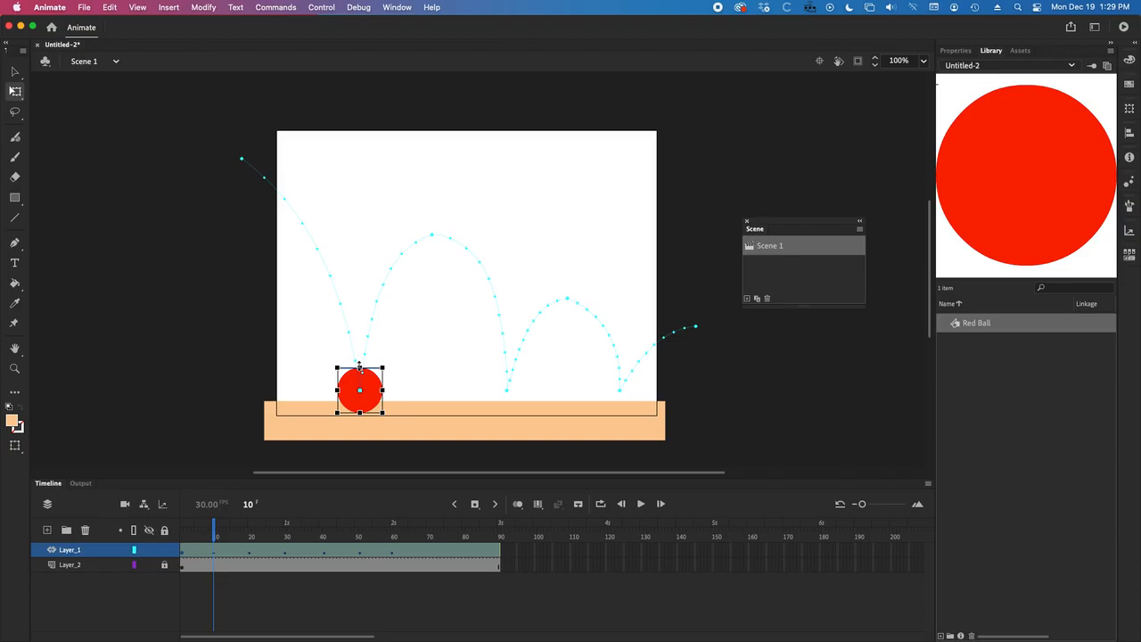
left_click_drag(359, 366, 359, 381)
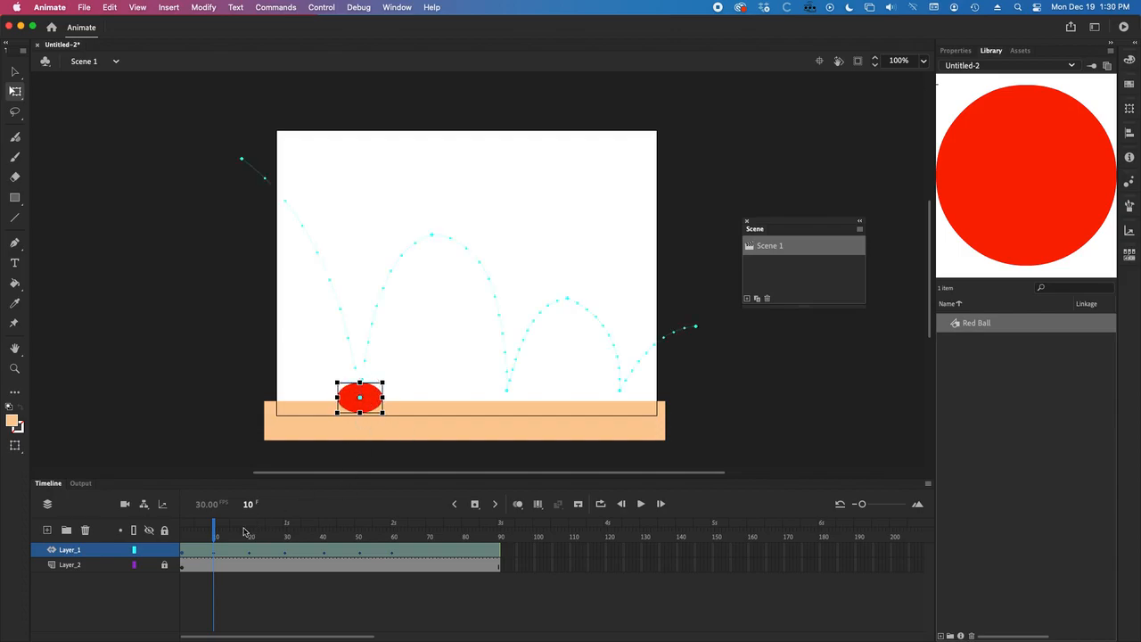
Compare the ball's width and height at frames 1, 9 and 10 to check how the squash spreads across the tween
mouse_move(213, 526)
left_mouse_down()
mouse_move(162, 501)
mouse_move(202, 513)
mouse_move(196, 497)
mouse_move(211, 515)
left_mouse_up()
left_click(350, 370)
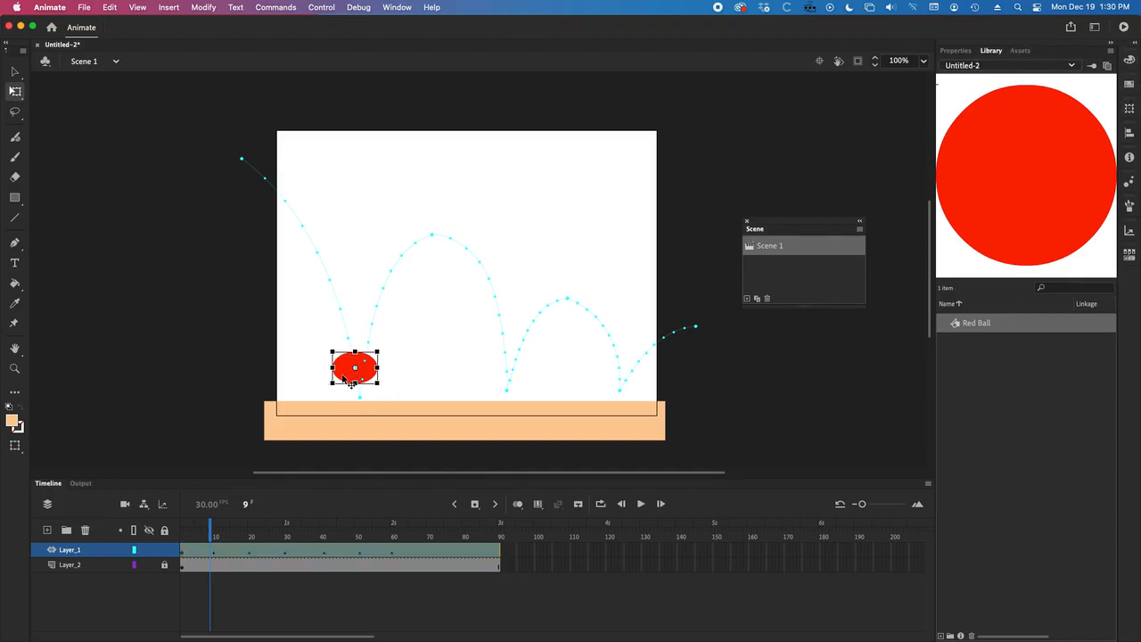
left_click(955, 50)
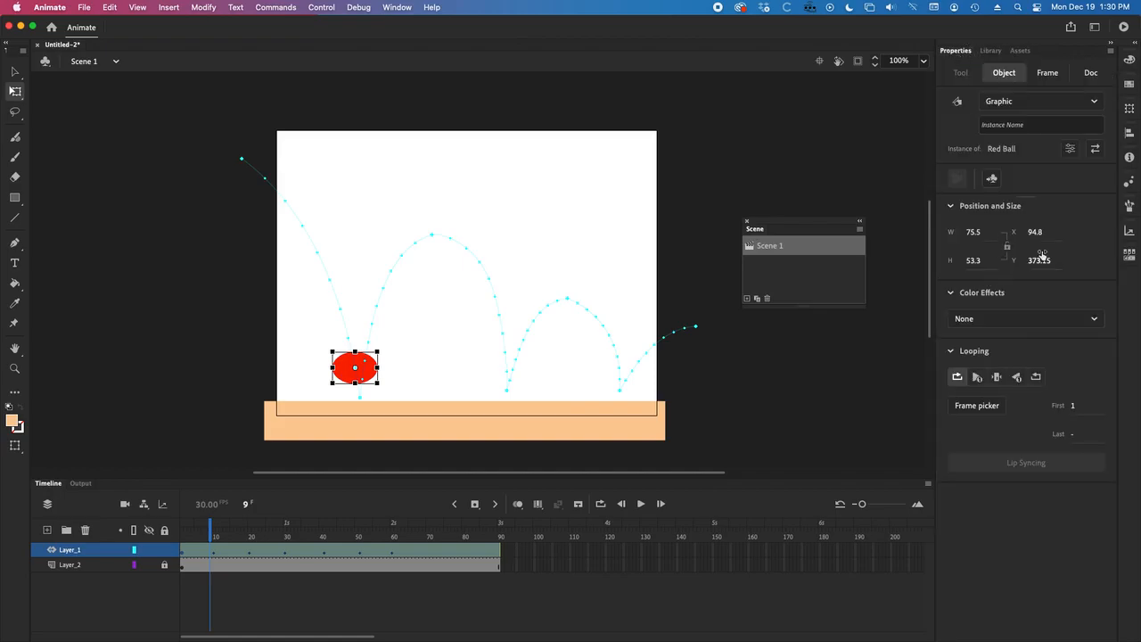
left_click(214, 555)
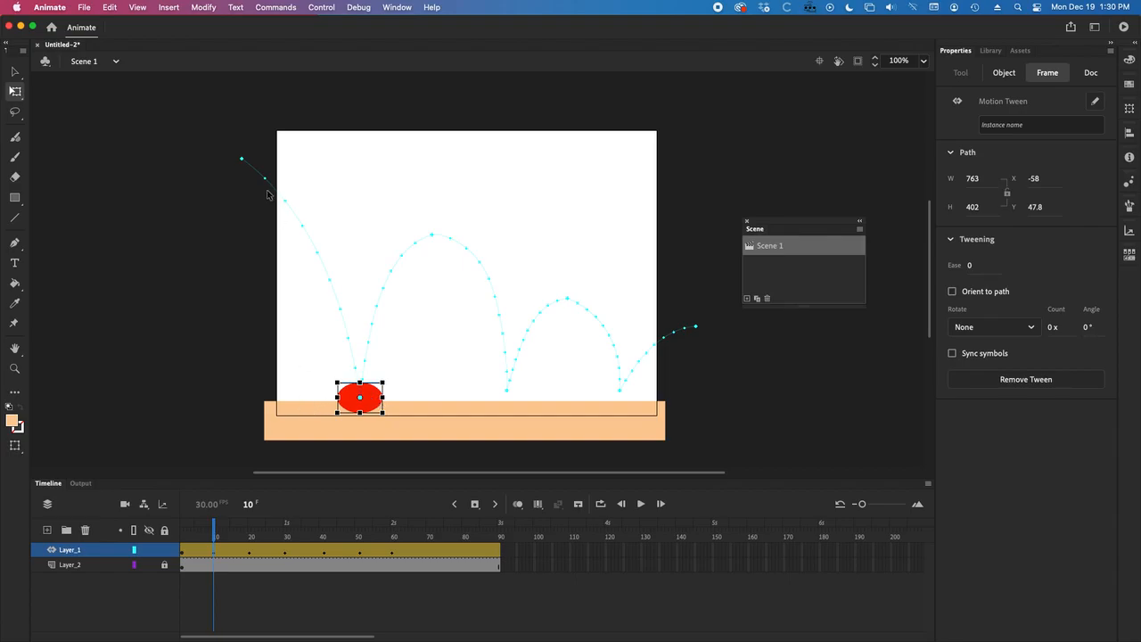
left_click(182, 553)
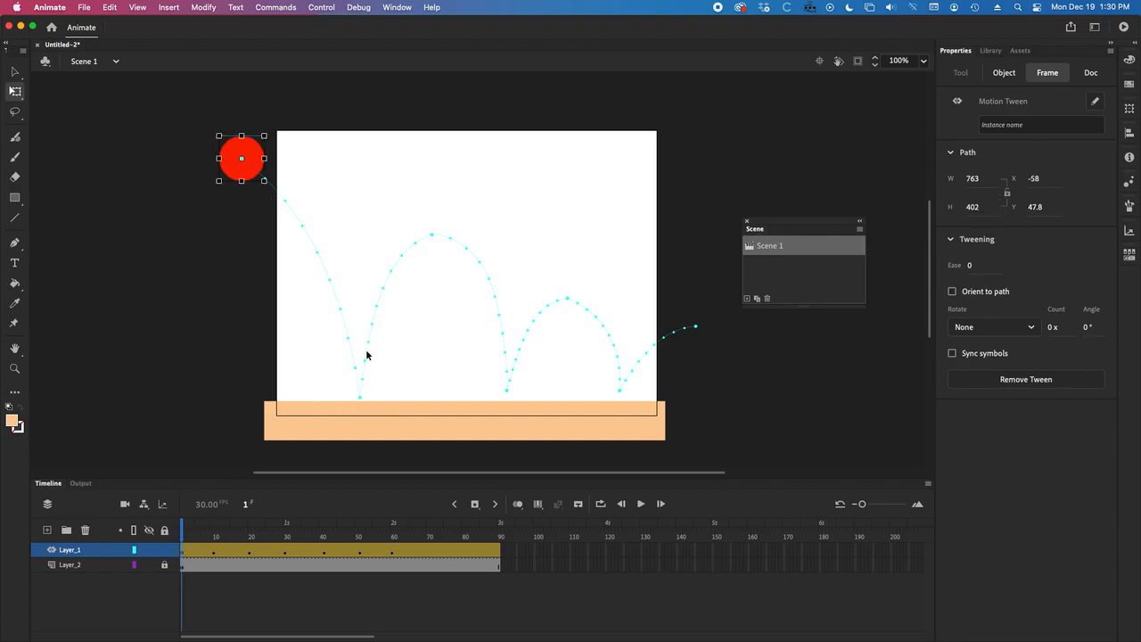
left_click(248, 171)
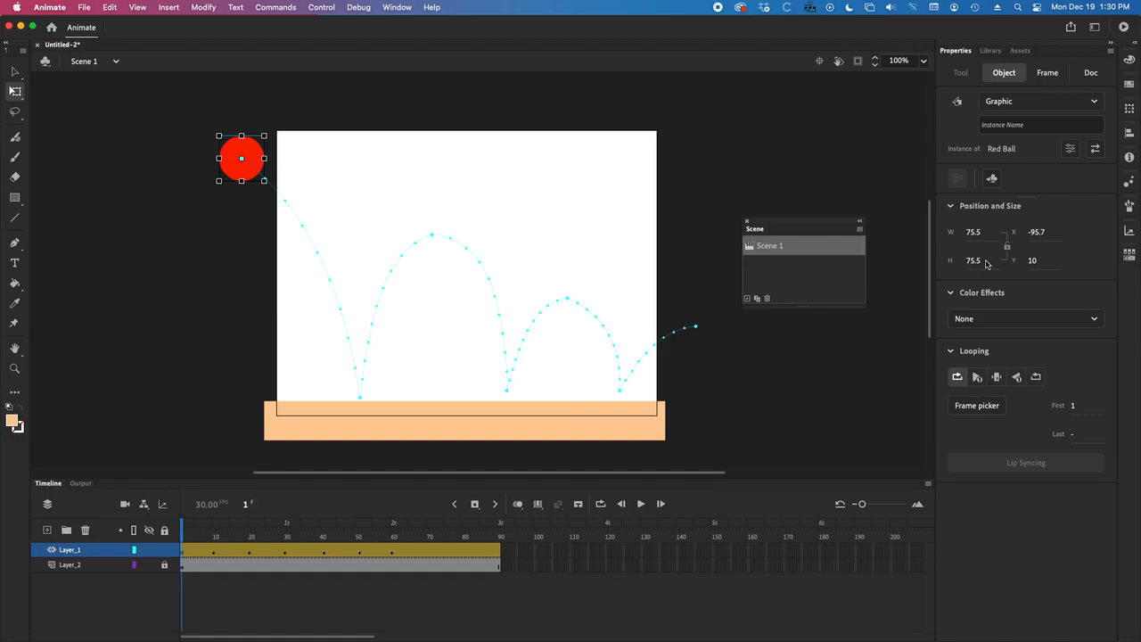
left_click(214, 556)
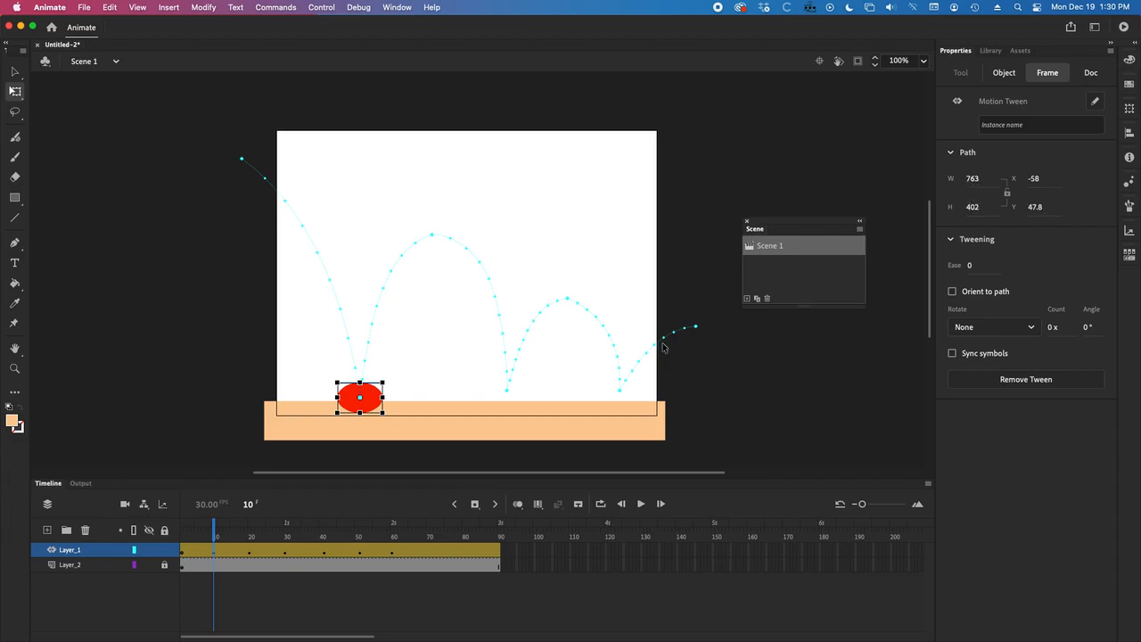
left_click(366, 408)
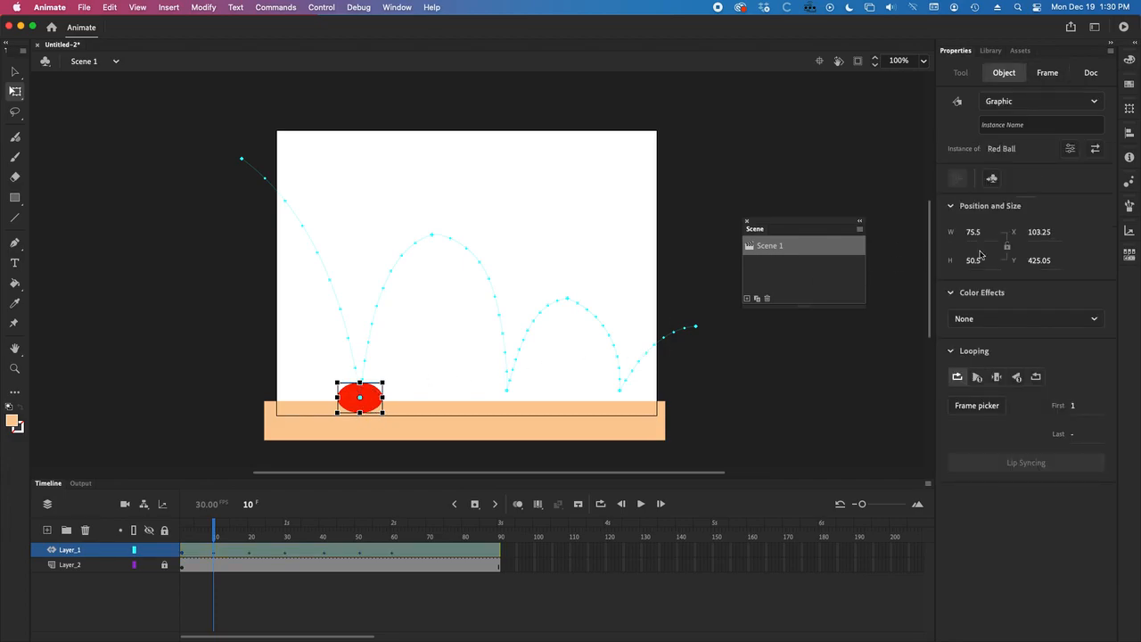
left_click(211, 557)
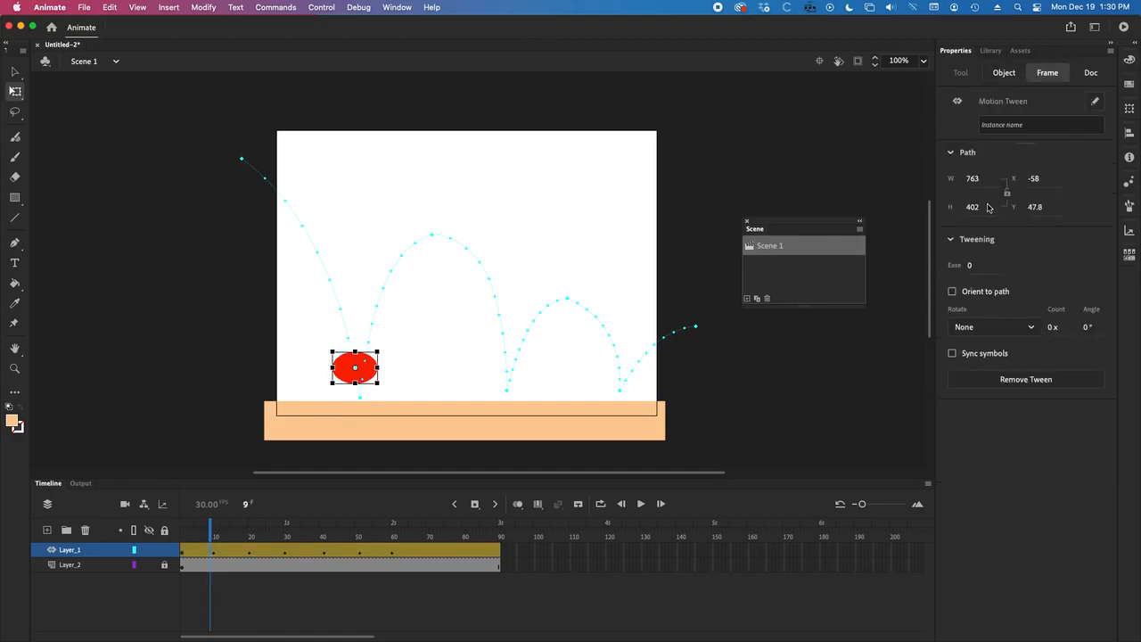
Set the ball's height to about 75.5 px at frame 9, just before the first bounce
left_click(369, 373)
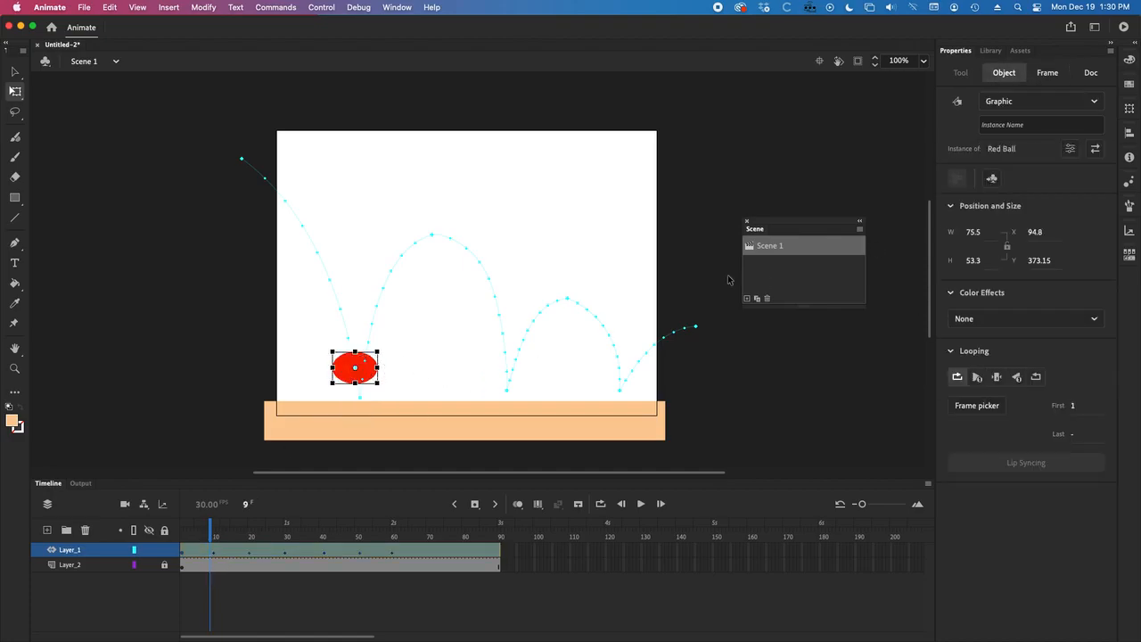
left_click(976, 261)
type("75.5")
key("Return")
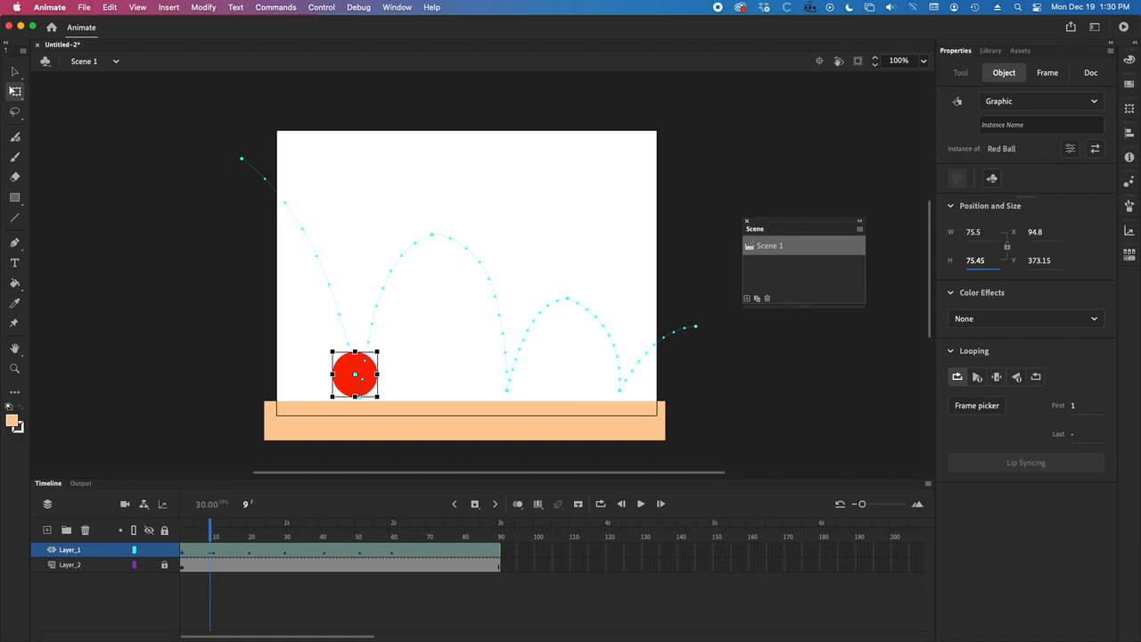
Set the ball's height to 75.5 px at frame 11, just after the first bounce
left_click(213, 527)
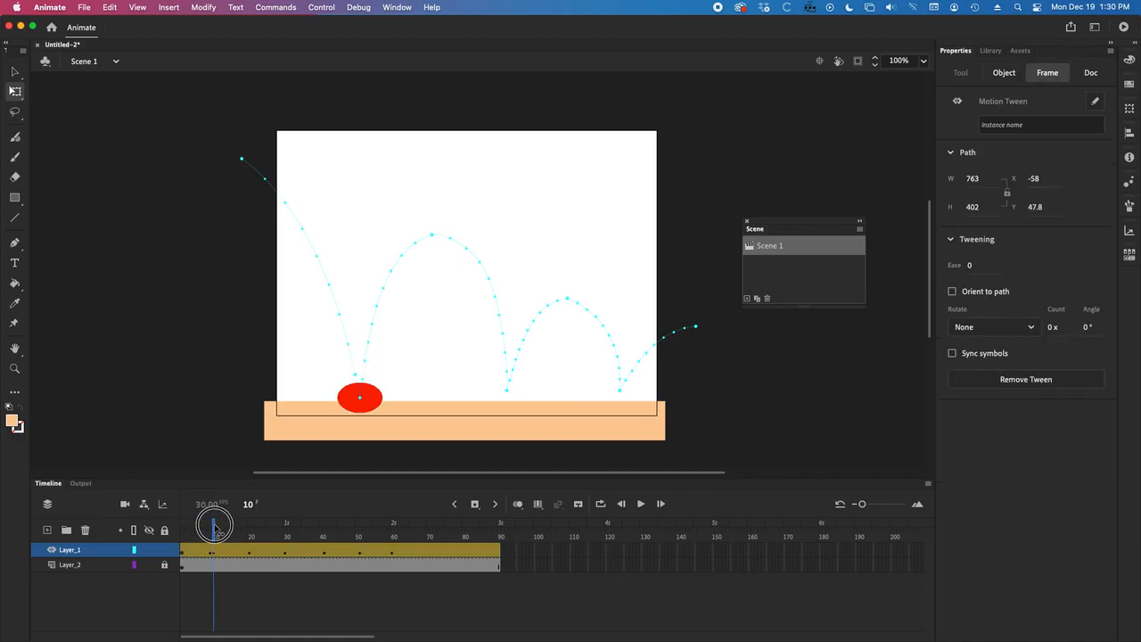
mouse_move(215, 531)
left_mouse_down()
mouse_move(255, 529)
mouse_move(220, 528)
left_mouse_up()
left_click(216, 552)
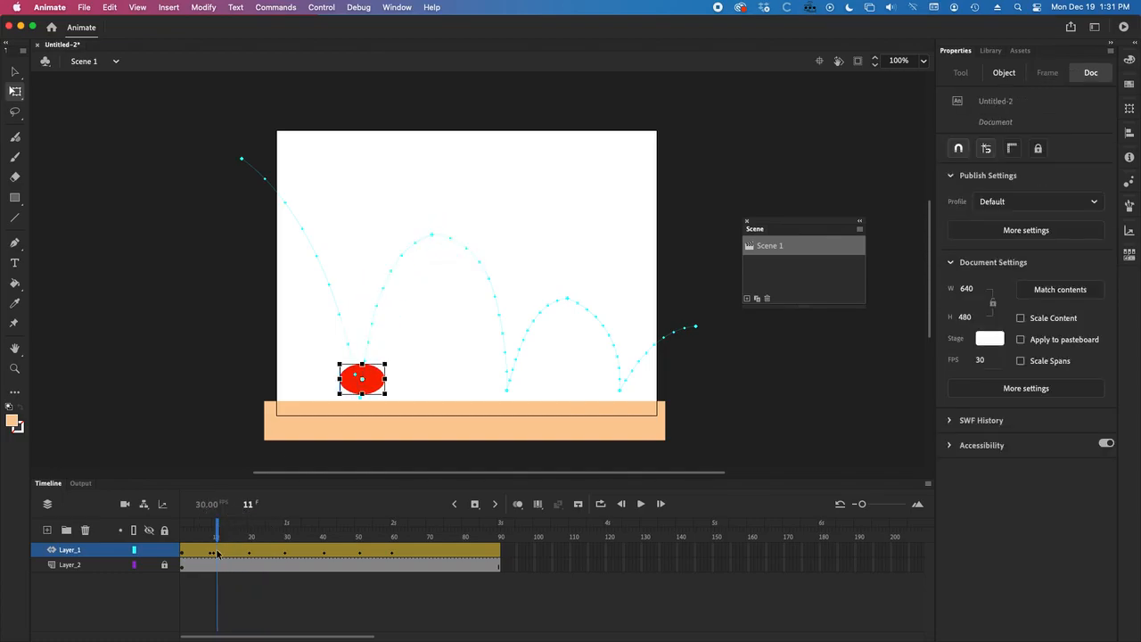
left_click(363, 379)
left_click(980, 262)
type("75")
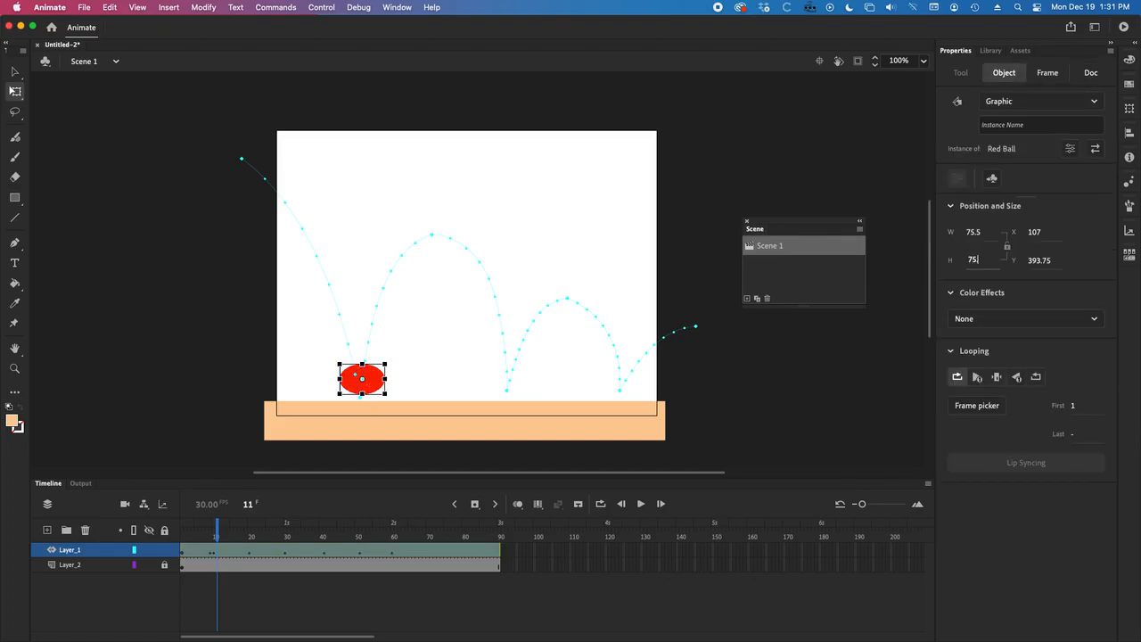
type(".5")
key("Return")
Squash the ball vertically at its frame 30 bounce to about 52.5 px high, keeping its base on the ground
left_click_drag(217, 535, 285, 524)
left_click(509, 402)
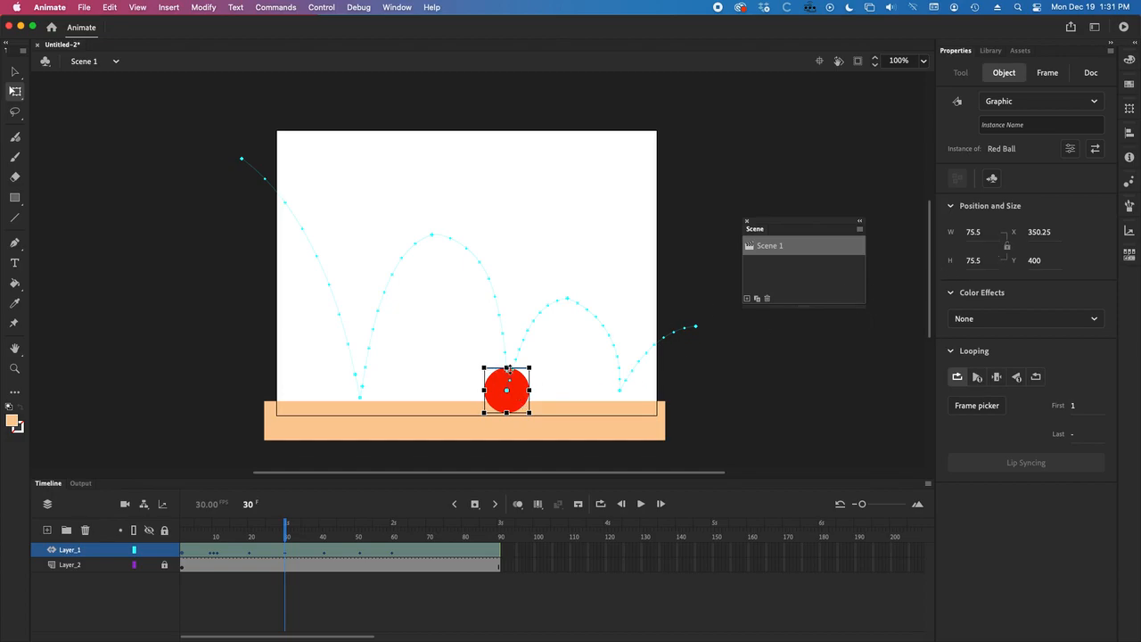
left_click_drag(509, 365, 507, 382)
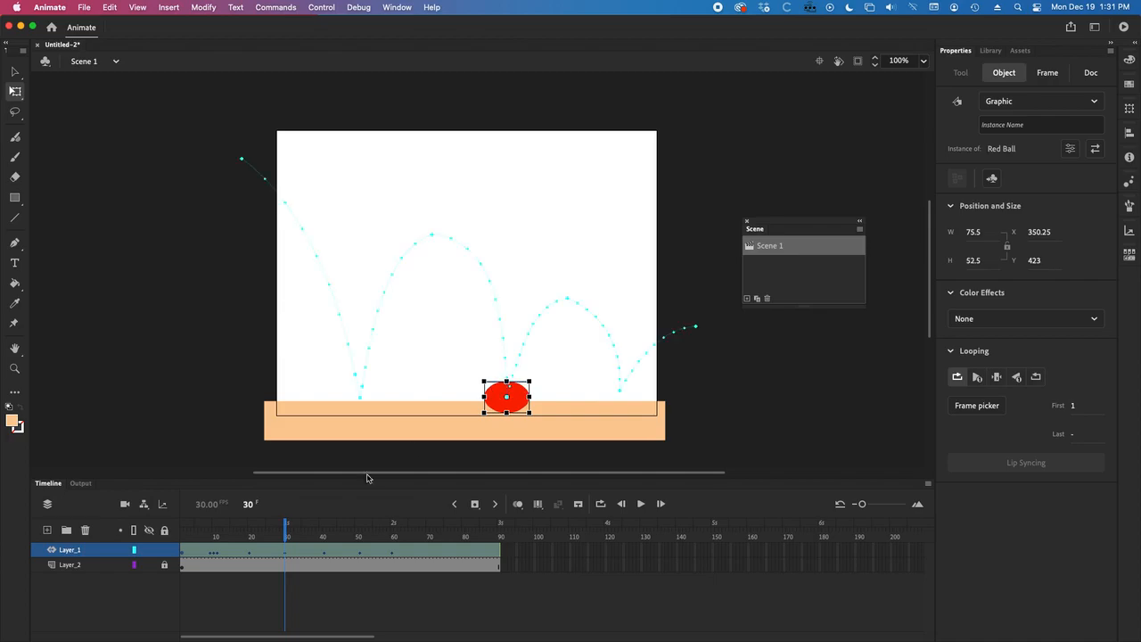
Set the ball's height to 75.5 px at frame 29, just before the second bounce
left_click(282, 554)
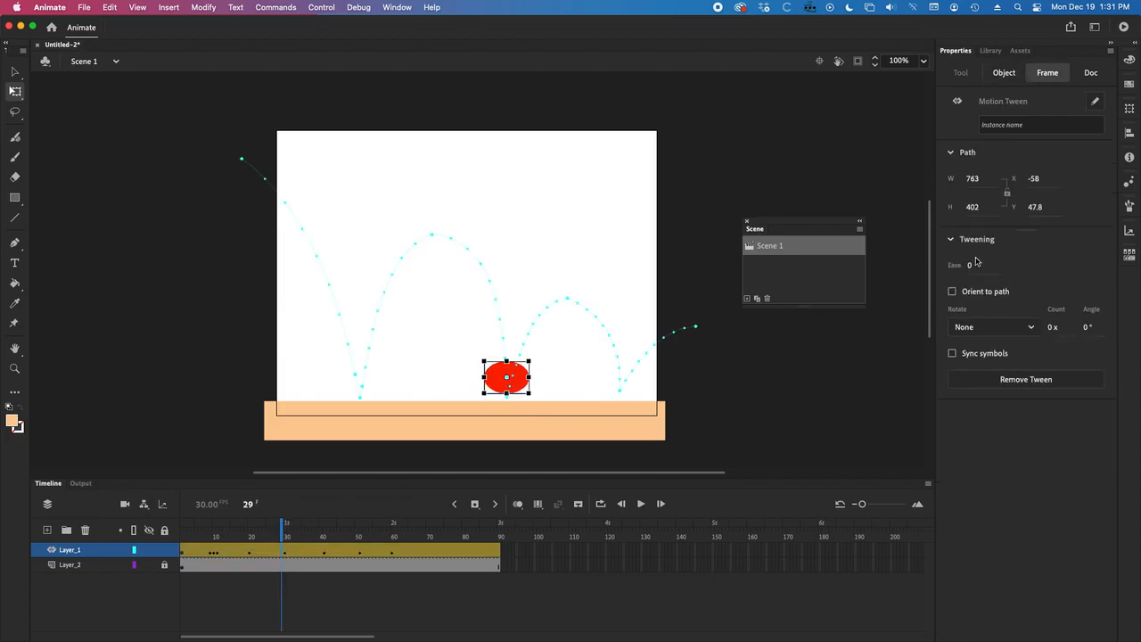
left_click(521, 385)
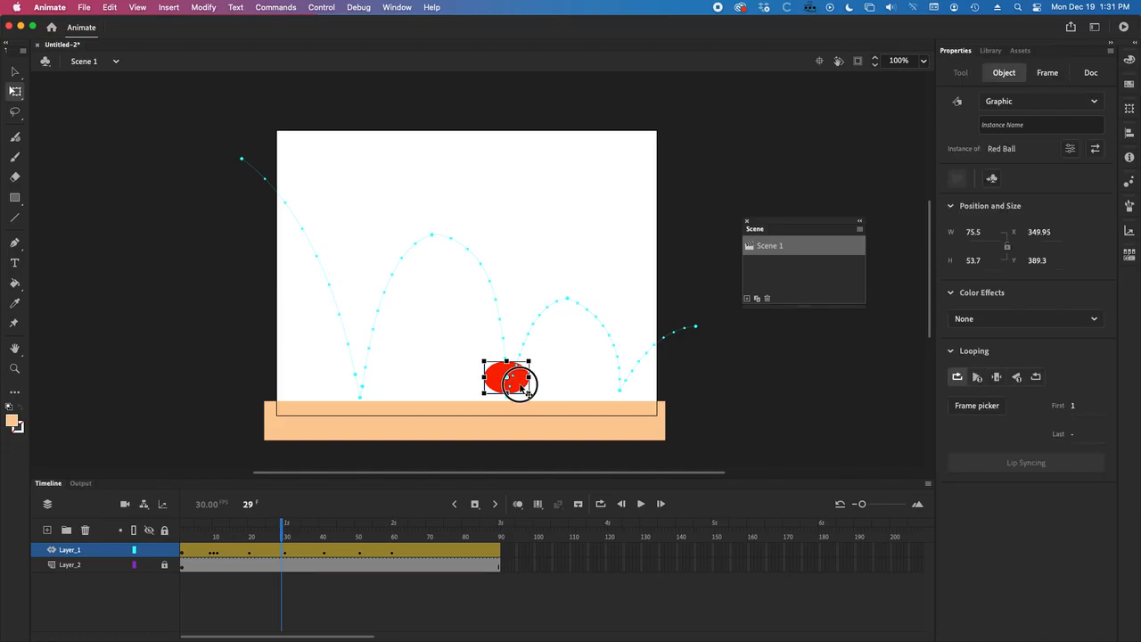
left_click(975, 260)
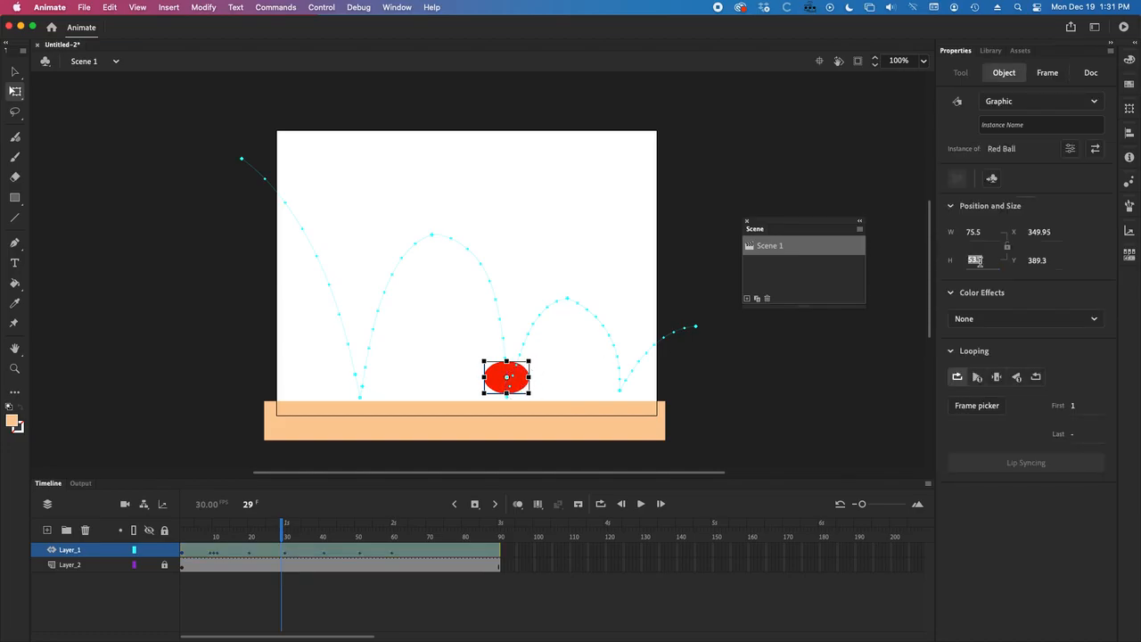
type("75.5")
key("Return")
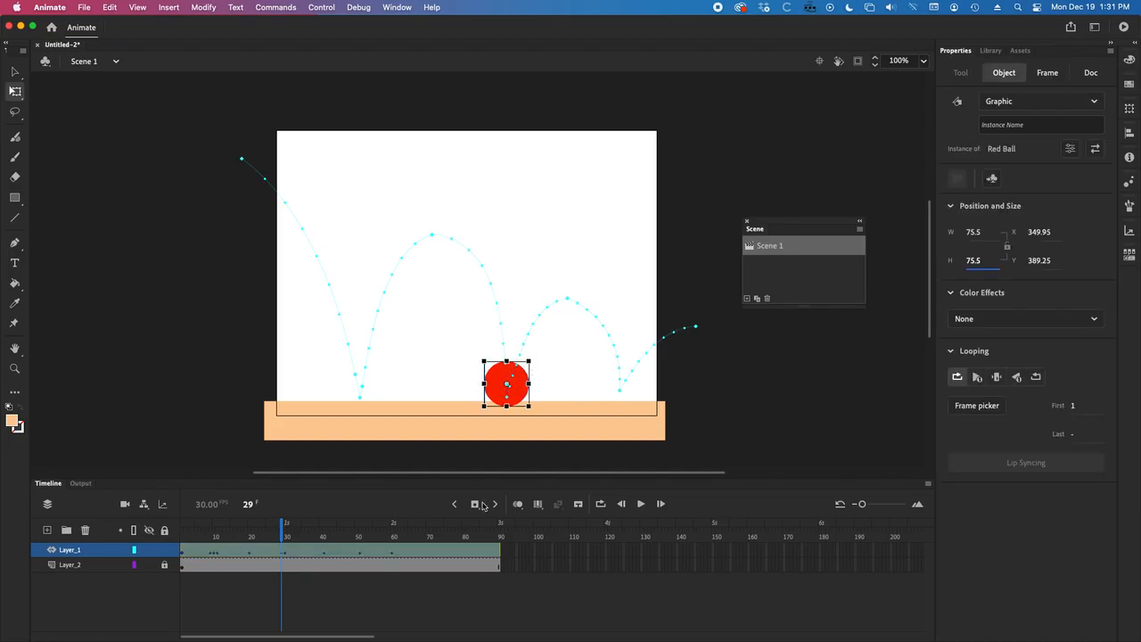
Set the ball's height to 75.5 px at frame 31, just after the second bounce
left_click(287, 554)
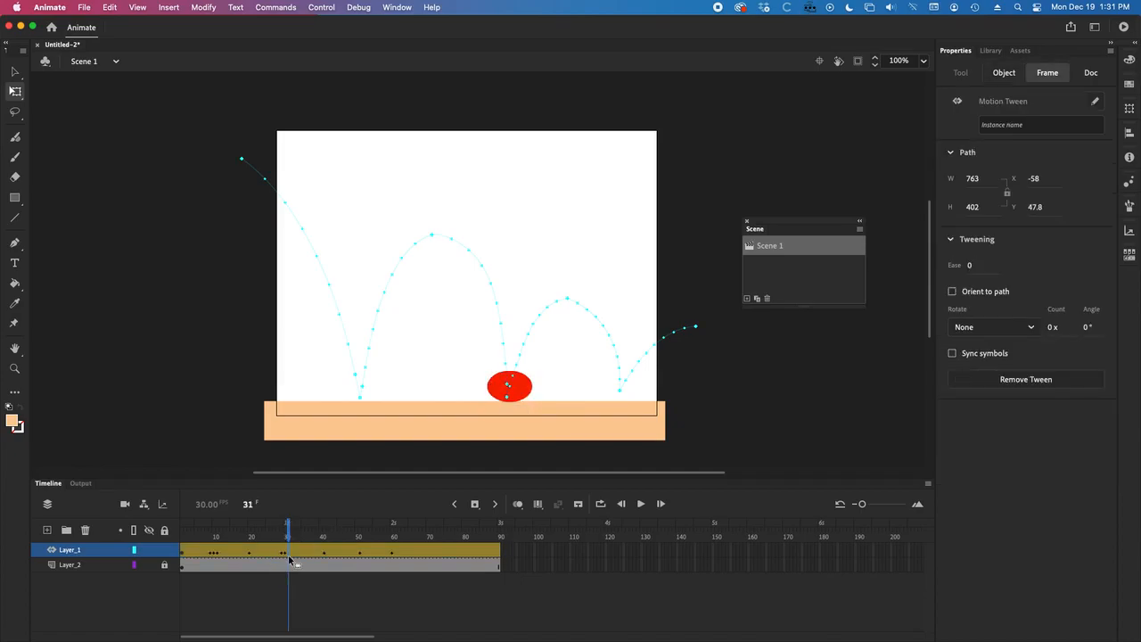
left_click(525, 392)
left_click(978, 261)
type("75.5")
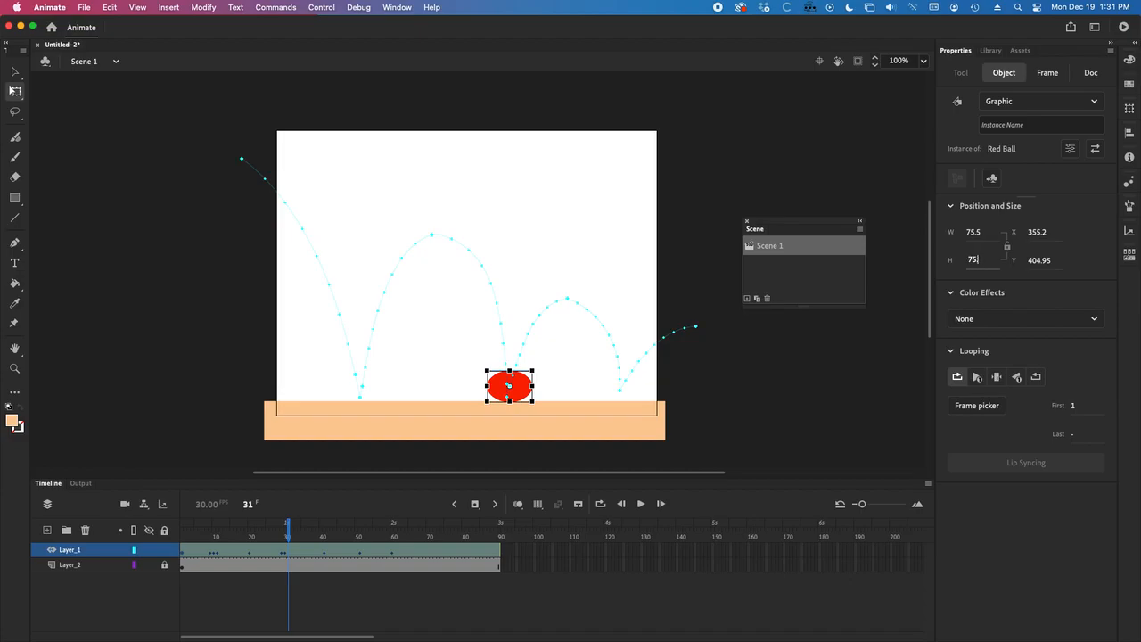
key("Return")
Squash the ball vertically at its frame 51 bounce to about 51.5 px high, keeping its base on the ground
left_click_drag(288, 532, 359, 530)
left_click(653, 398)
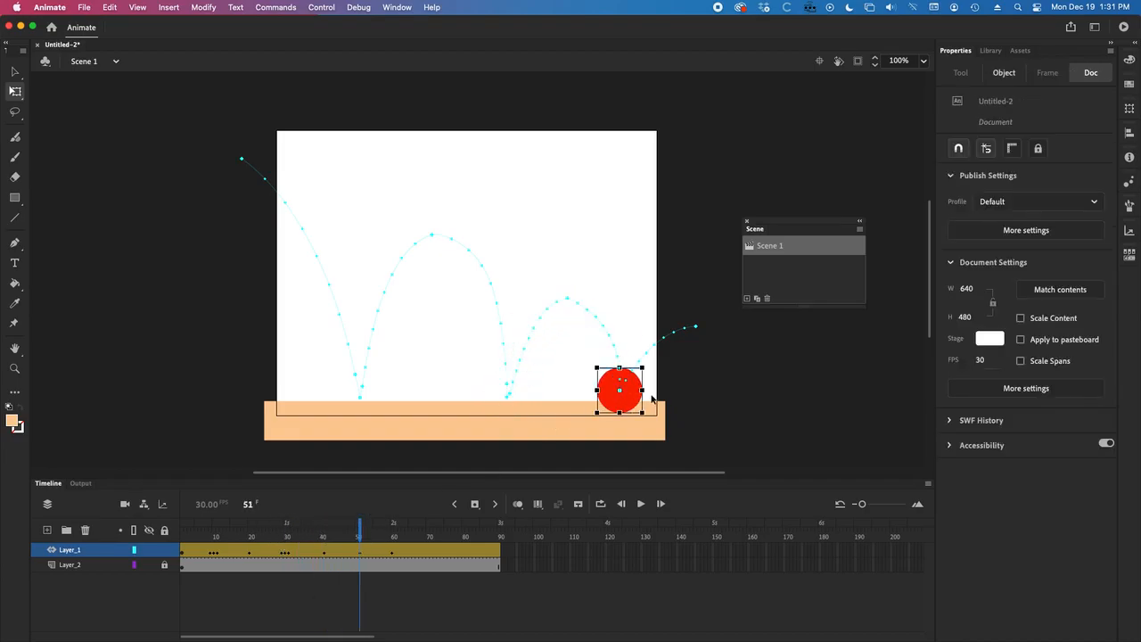
left_click(629, 399)
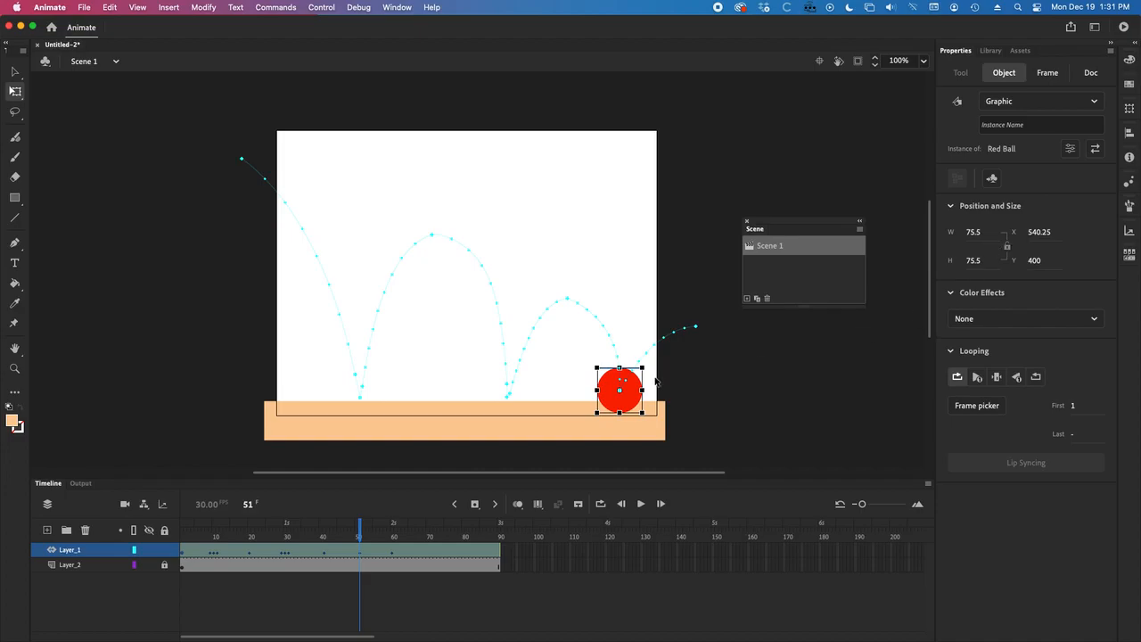
left_click_drag(621, 367, 622, 383)
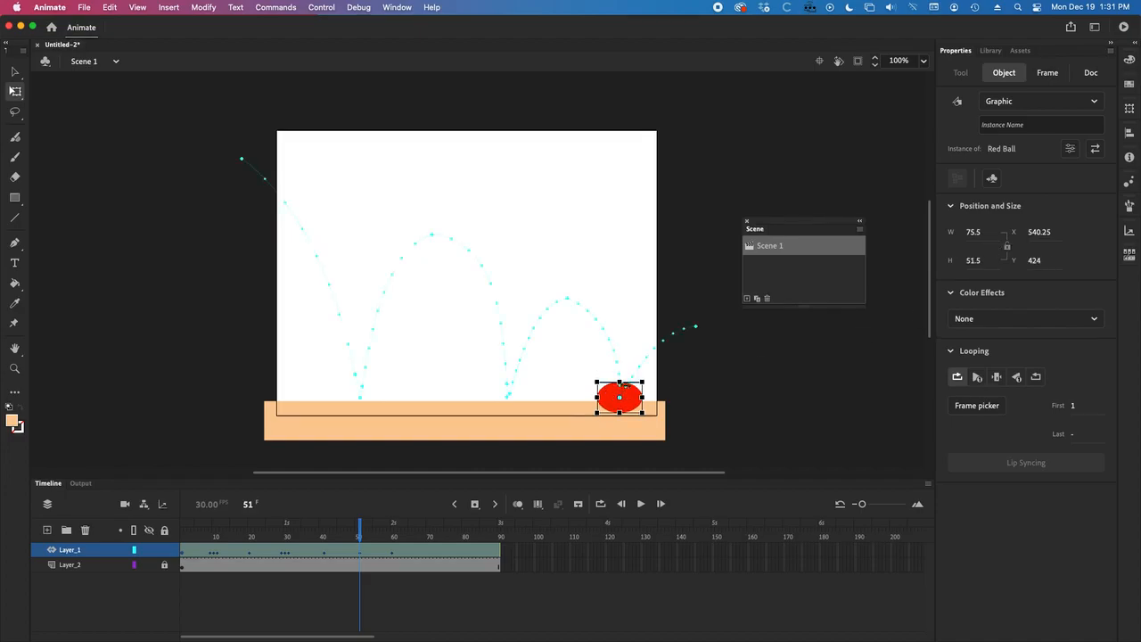
Set the ball's height to 75.55 px at frame 50, just before the third bounce
left_click_drag(362, 527, 358, 527)
left_click(612, 403)
left_click(979, 259)
type("75.5")
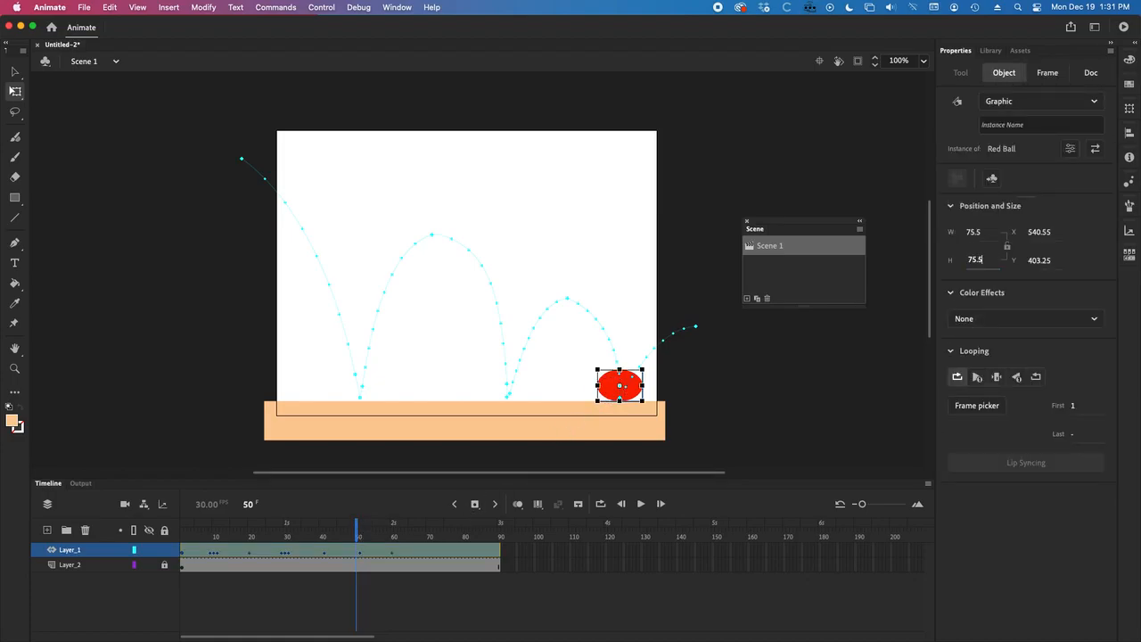
type("5")
key("Return")
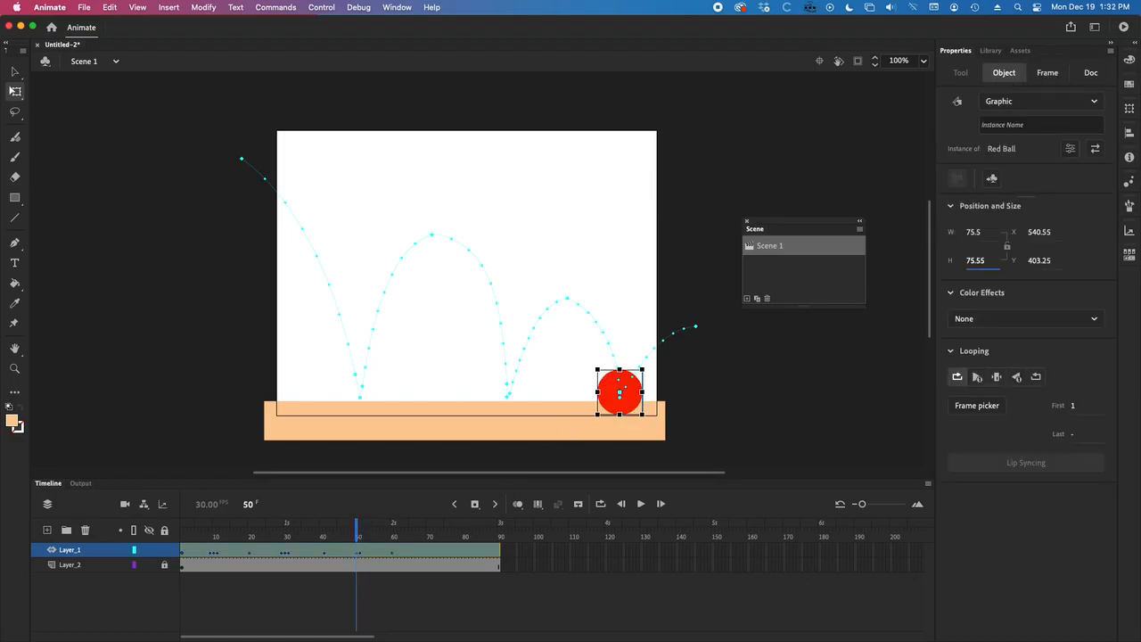
Set the ball's height to 75.5 px at frame 52, just after the third bounce
left_click(363, 551)
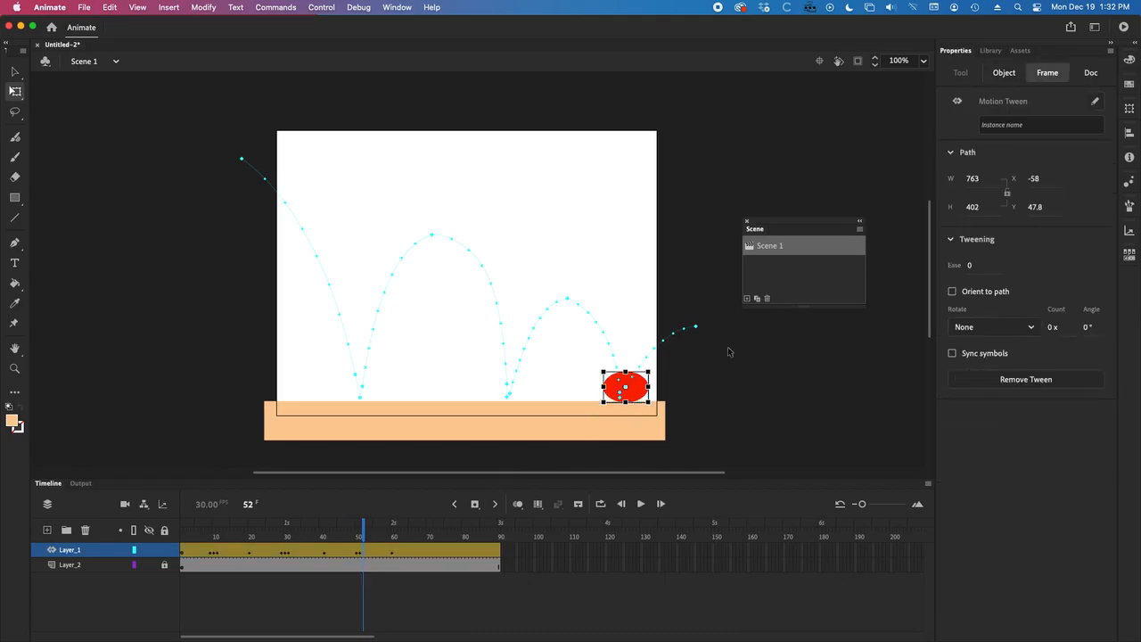
left_click(624, 395)
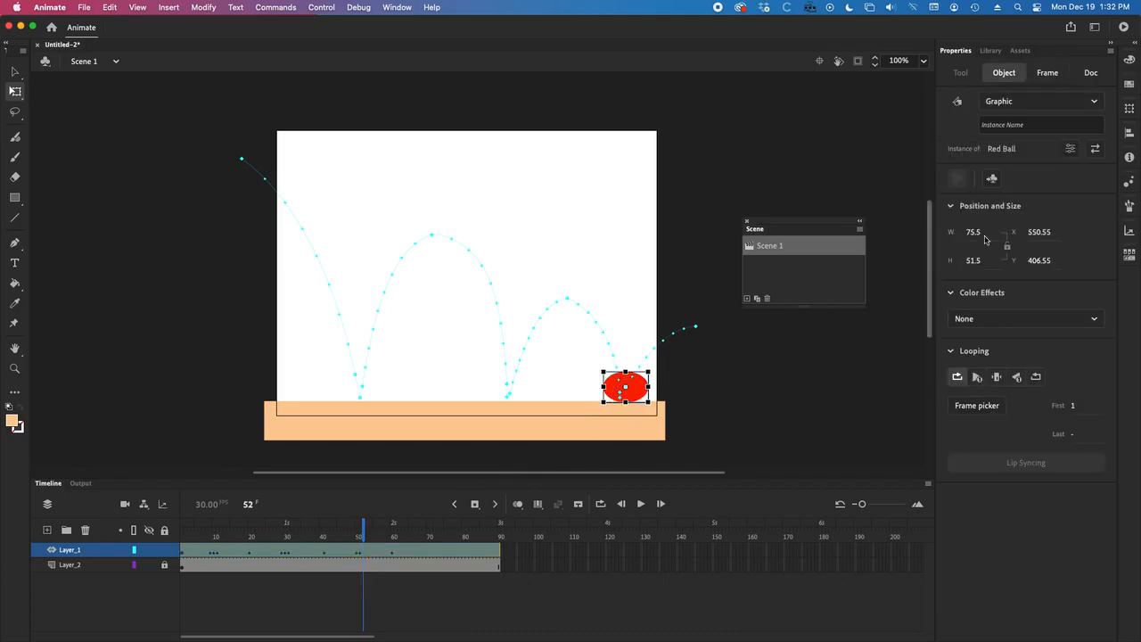
left_click(976, 260)
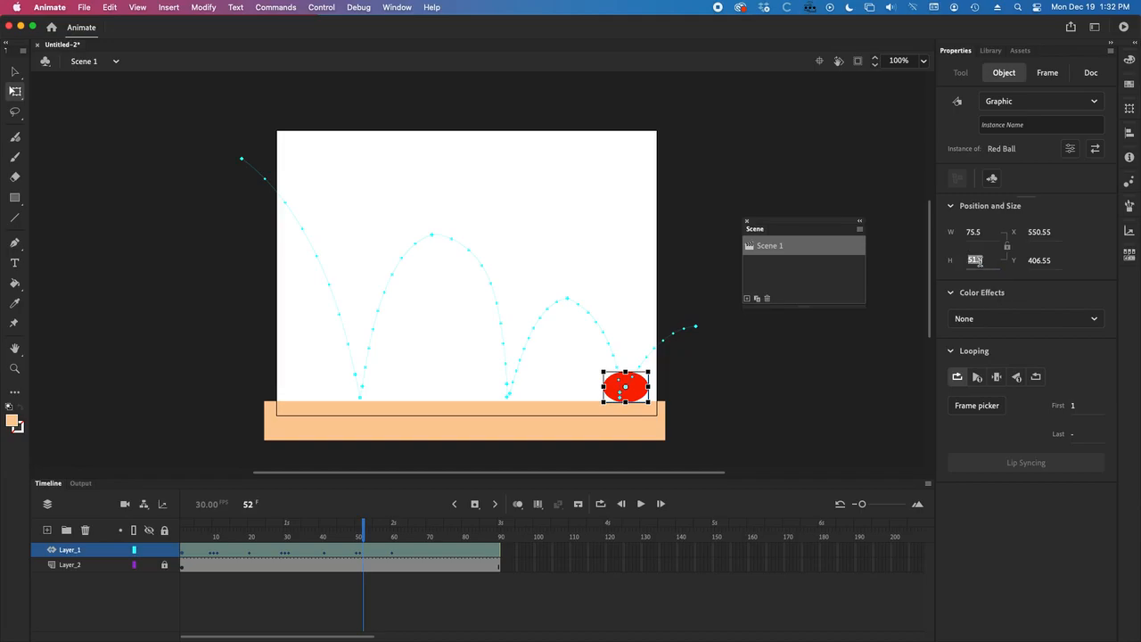
type("75.5")
key("Return")
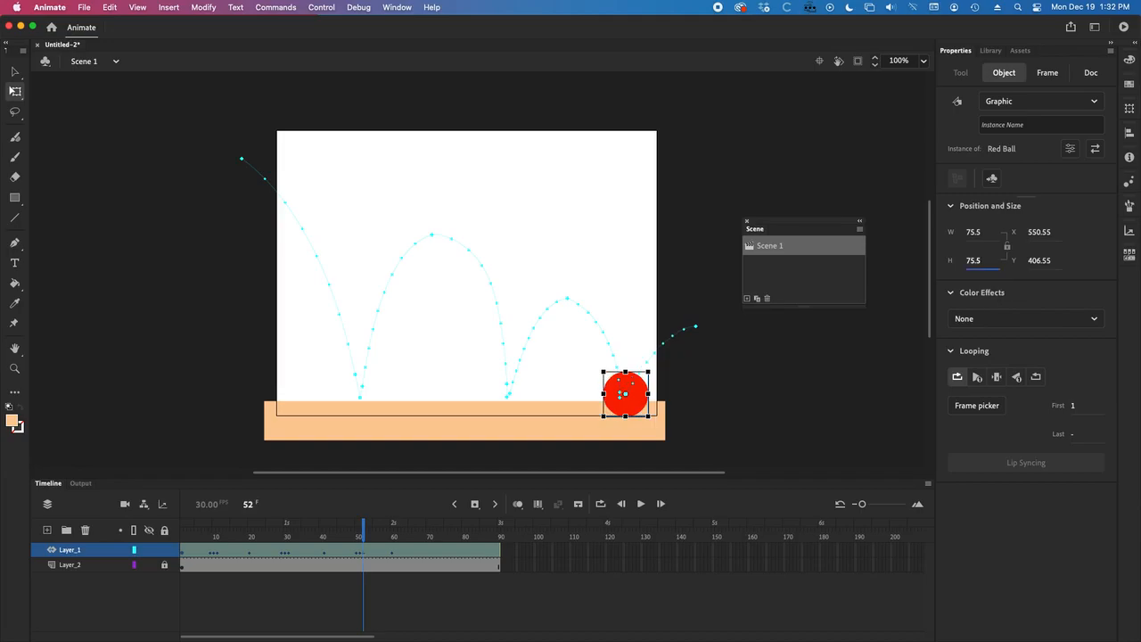
Return to frame 1, test the movie to review the squash at each bounce, and close the preview
left_click_drag(362, 534, 284, 522)
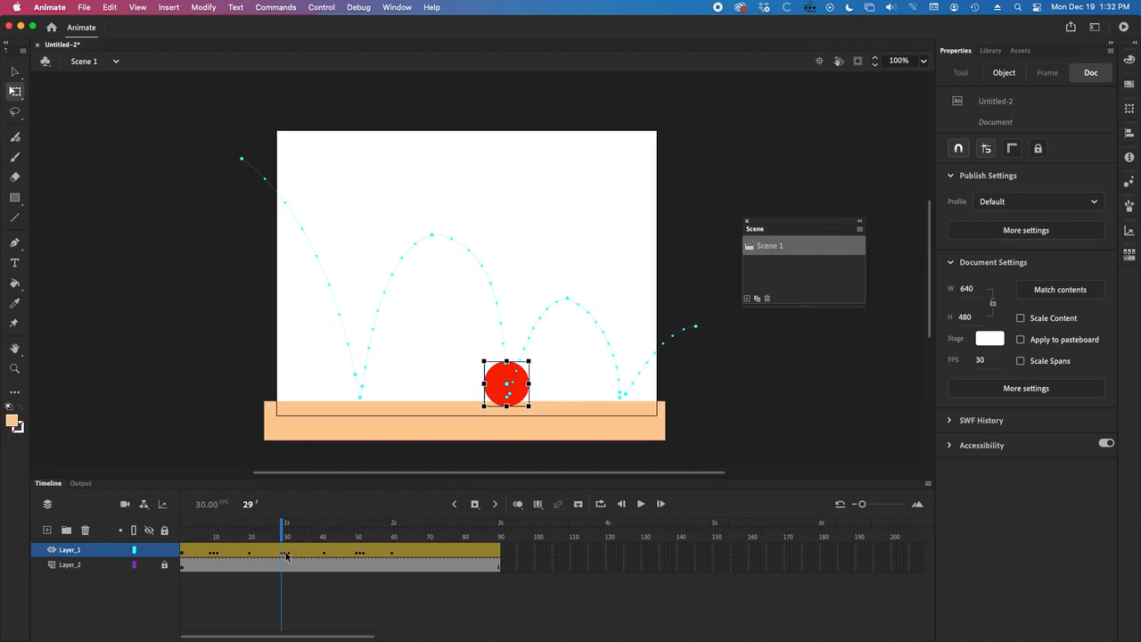
left_click_drag(283, 536, 149, 522)
left_click(310, 7)
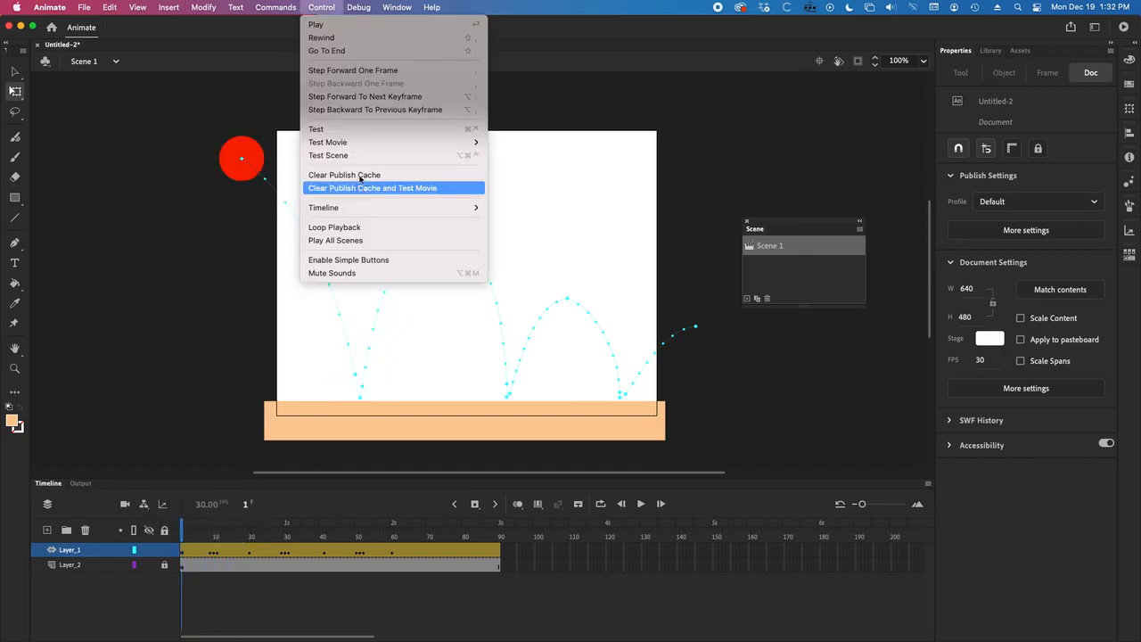
left_click(346, 125)
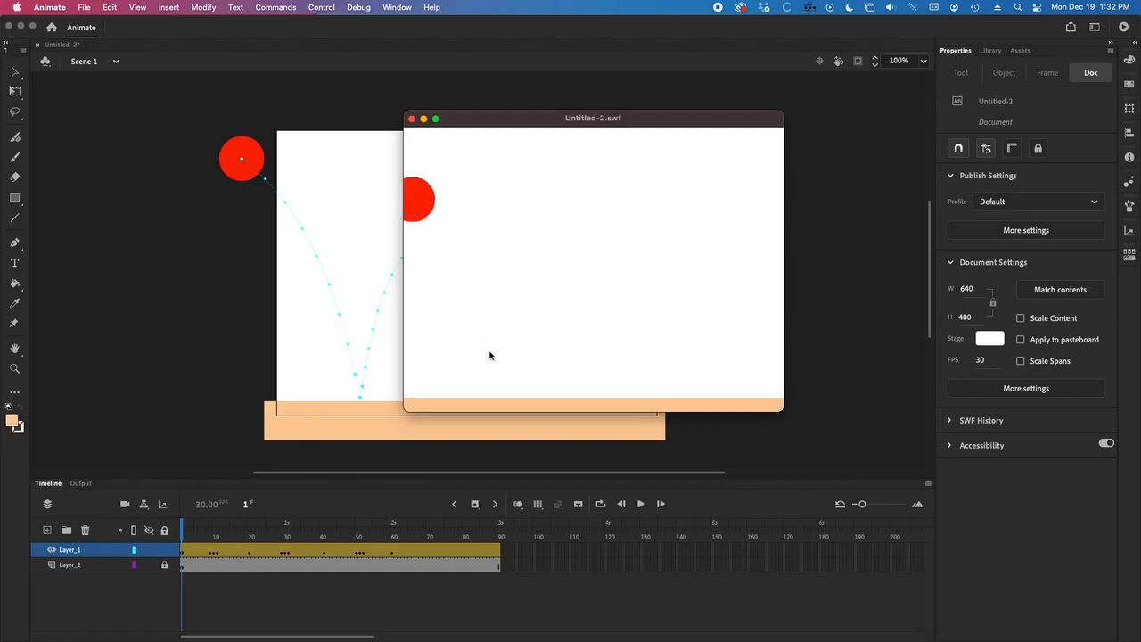
left_click(411, 119)
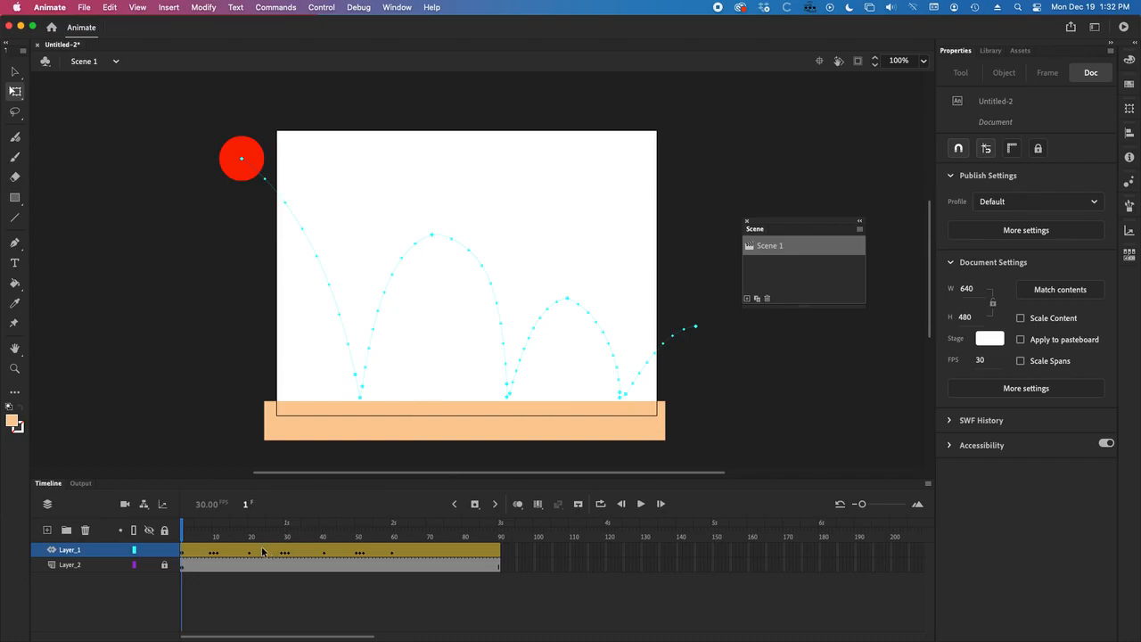
Lock the ball's layer and add a new layer above it
mouse_move(185, 524)
left_mouse_down()
mouse_move(450, 551)
mouse_move(247, 539)
mouse_move(184, 521)
left_mouse_up()
left_click_drag(780, 224, 803, 183)
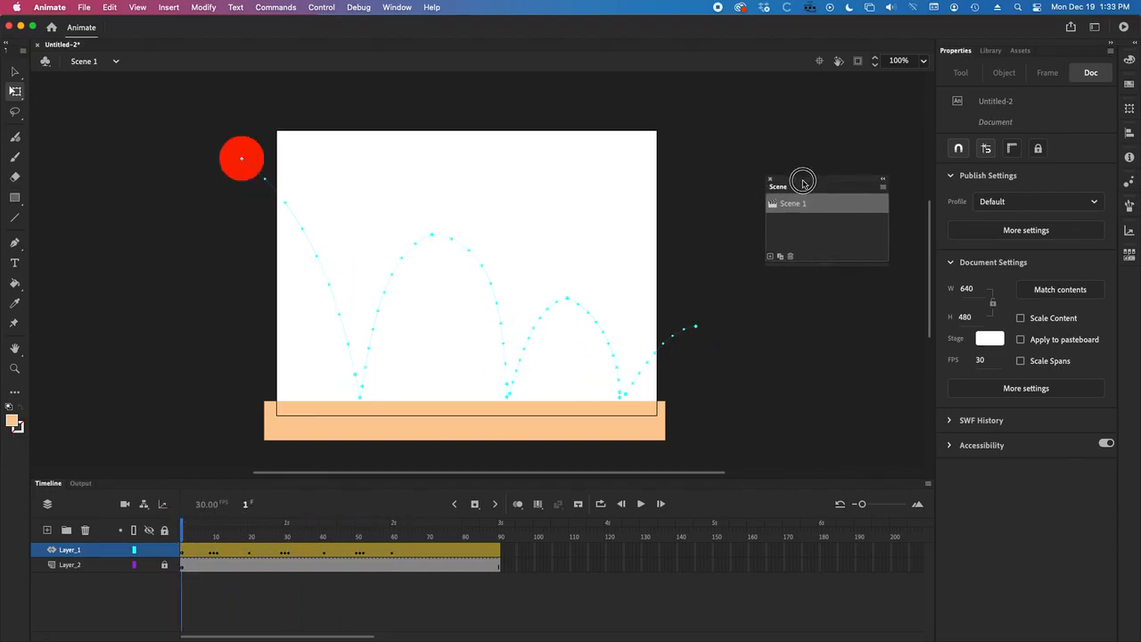
left_click(164, 550)
left_click(47, 529)
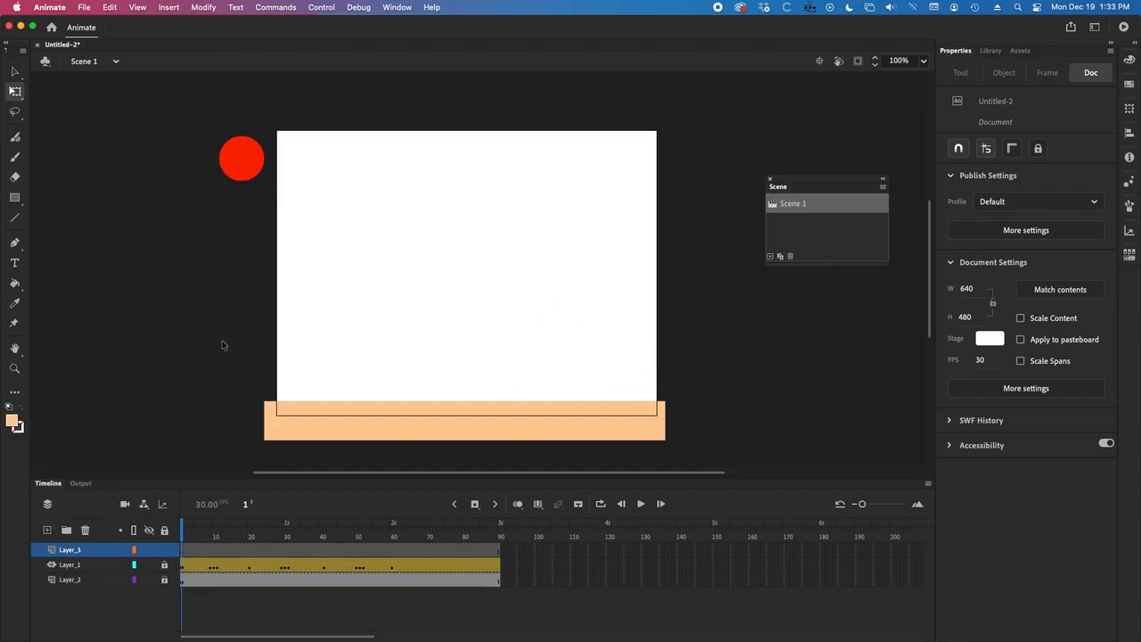
Draw a square about 64.5 px wide in the upper-left part of the stage on the new layer and recolour it blue
left_click(16, 199)
left_click_drag(309, 216, 347, 254)
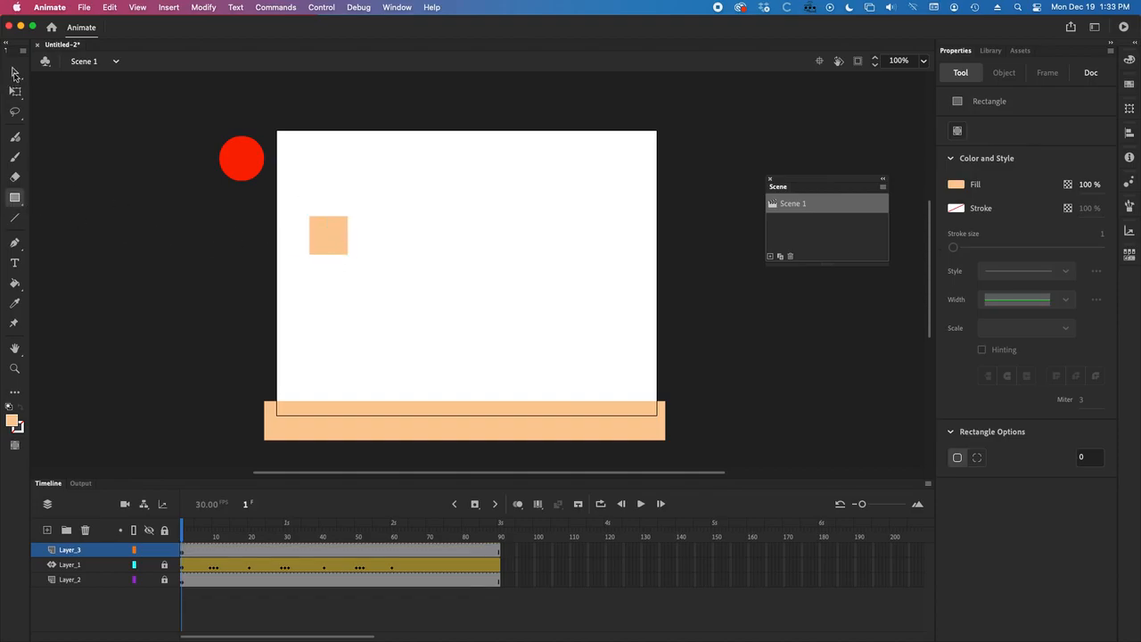
left_click(14, 72)
left_click(330, 236)
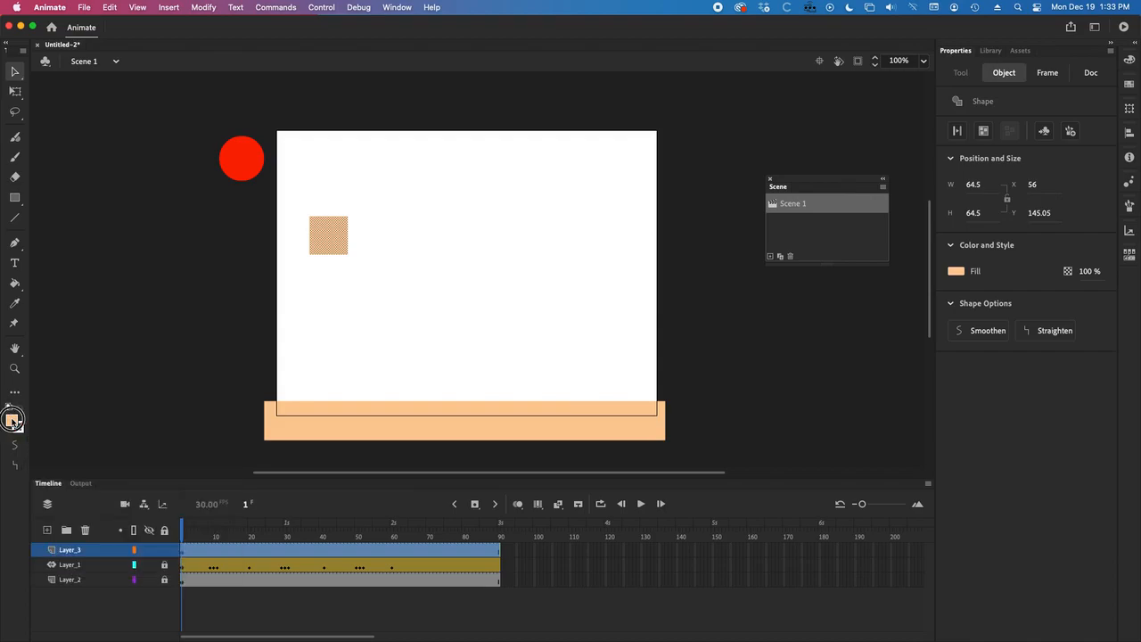
left_click(12, 423)
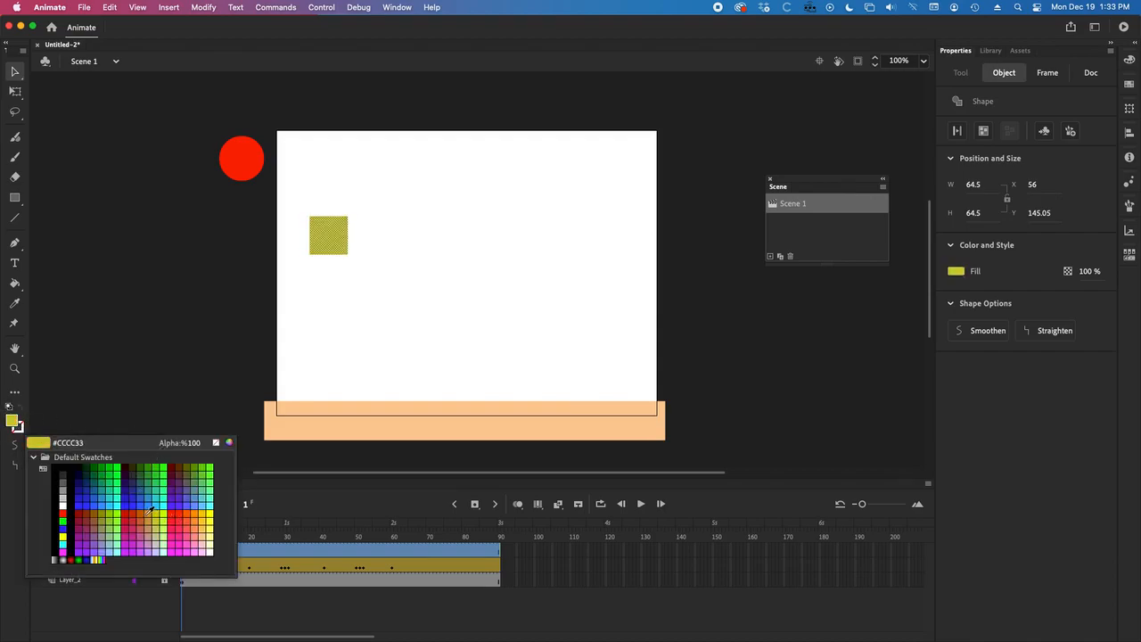
left_click(129, 505)
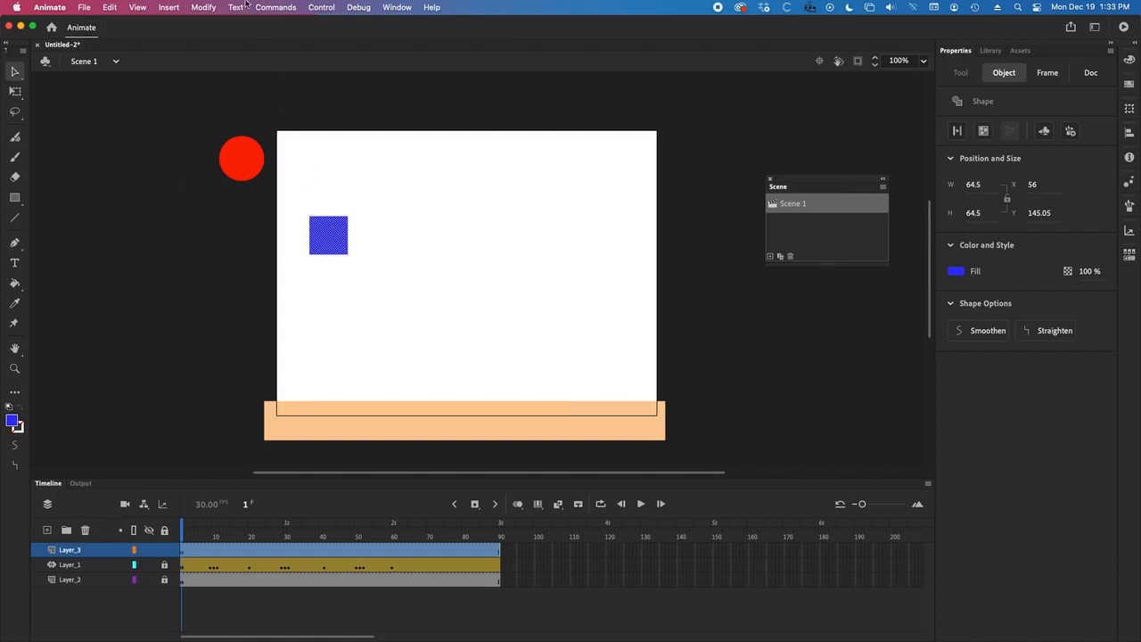
Convert the blue square to a graphic symbol named "blu squr" and move it off the stage's left side, at about X -154, Y 97
left_click(203, 7)
left_click(228, 42)
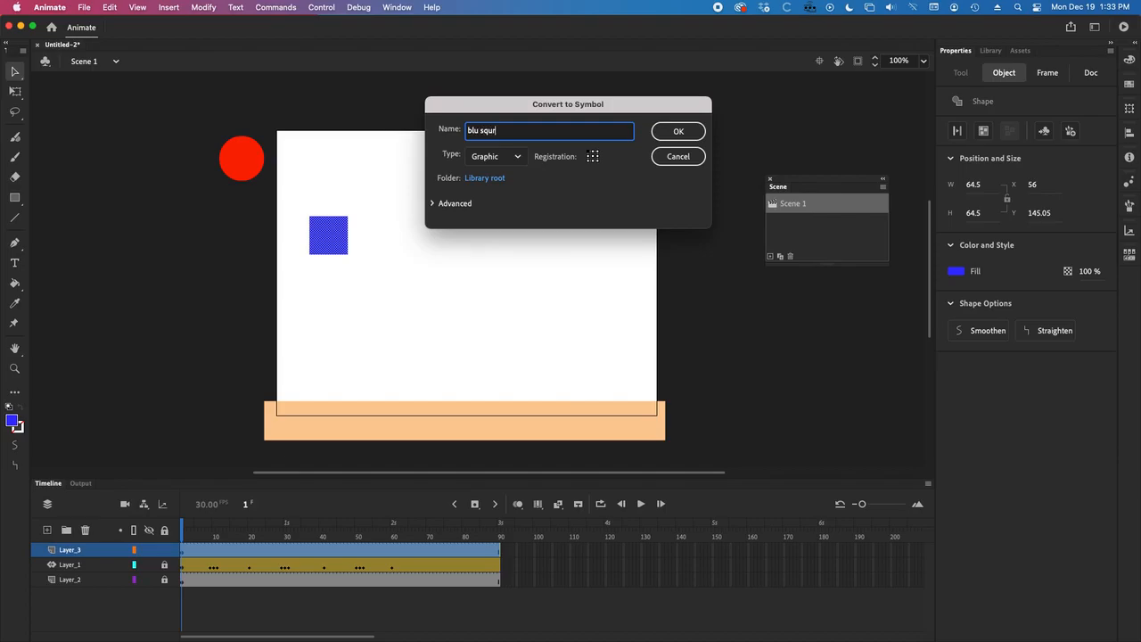
key("Return")
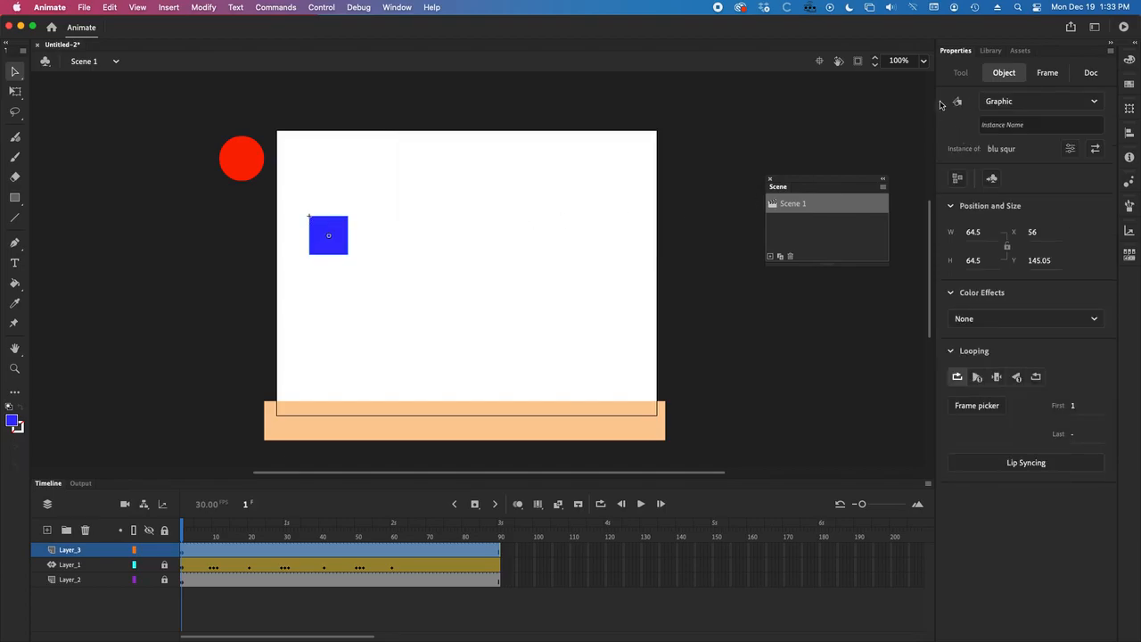
left_click_drag(344, 250, 219, 223)
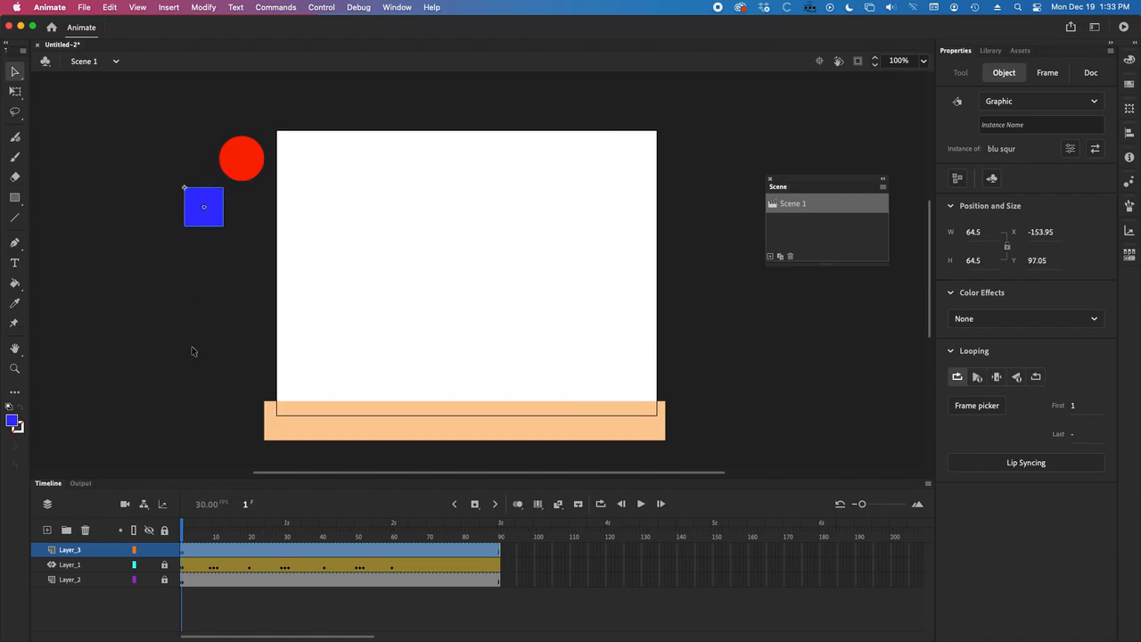
Insert a keyframe at frame 11 on the blue square's layer, Layer_3
left_click_drag(184, 529, 216, 531)
left_click(215, 553)
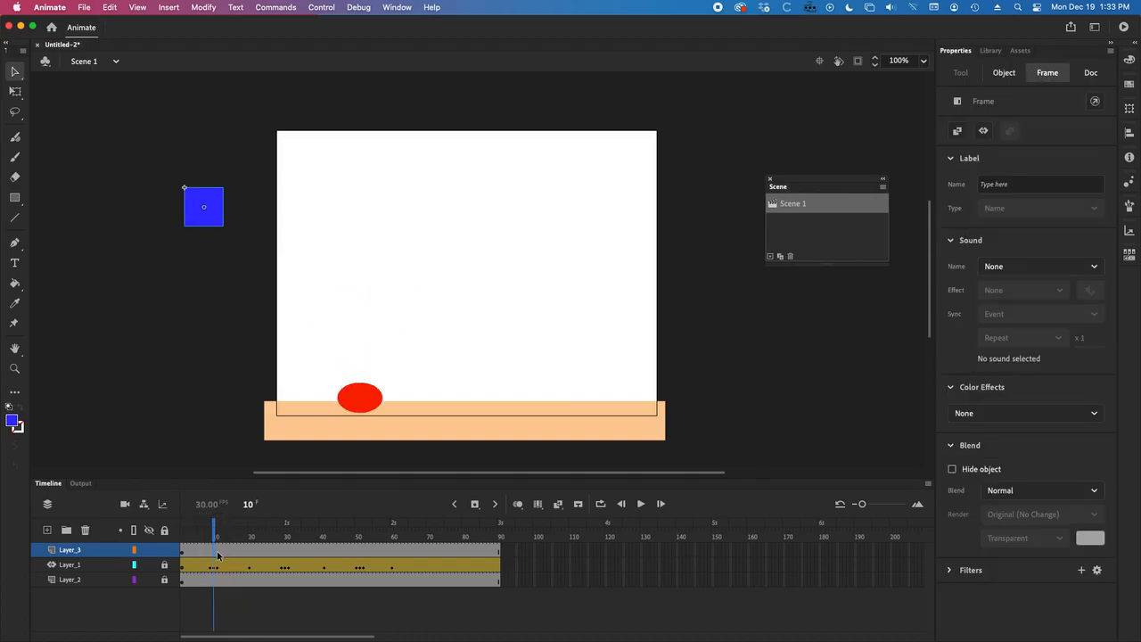
left_click(218, 555)
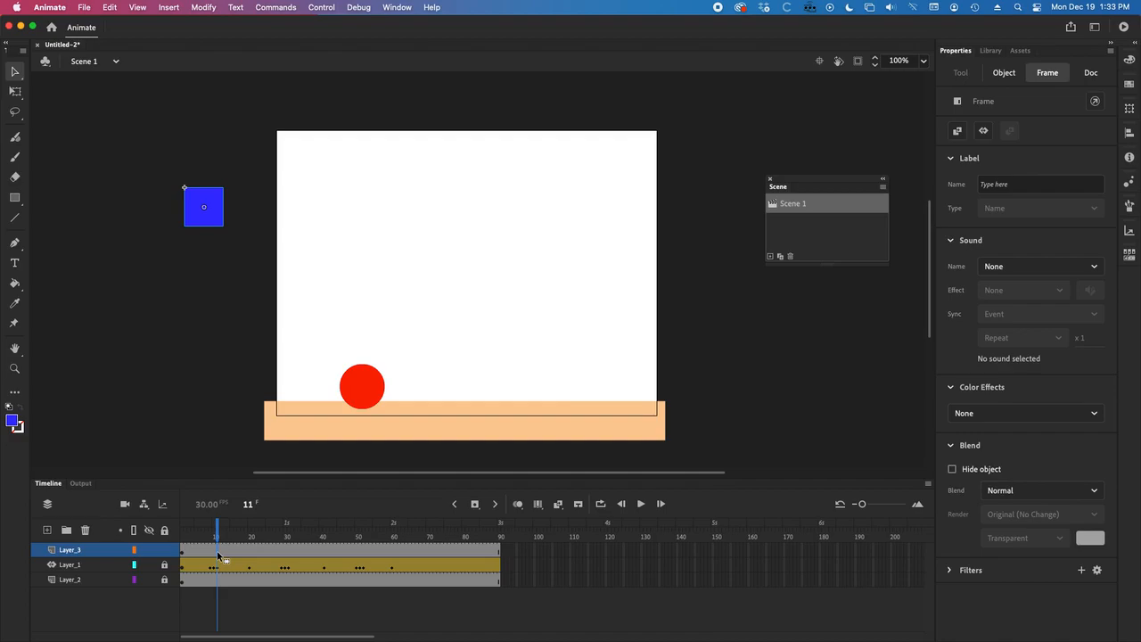
right_click(217, 554)
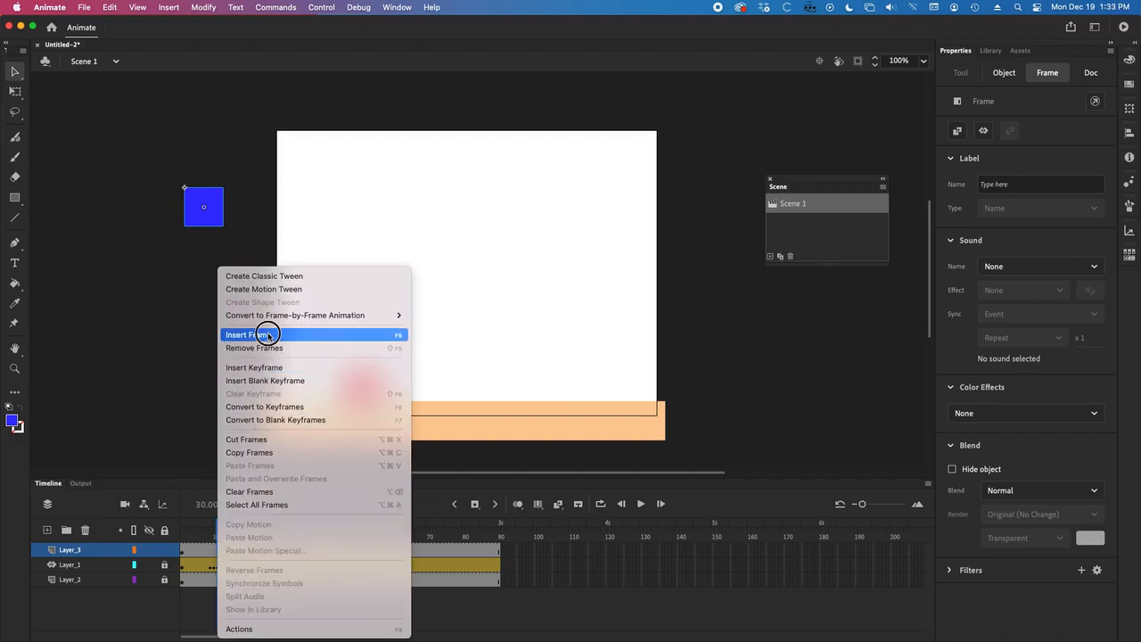
left_click(189, 625)
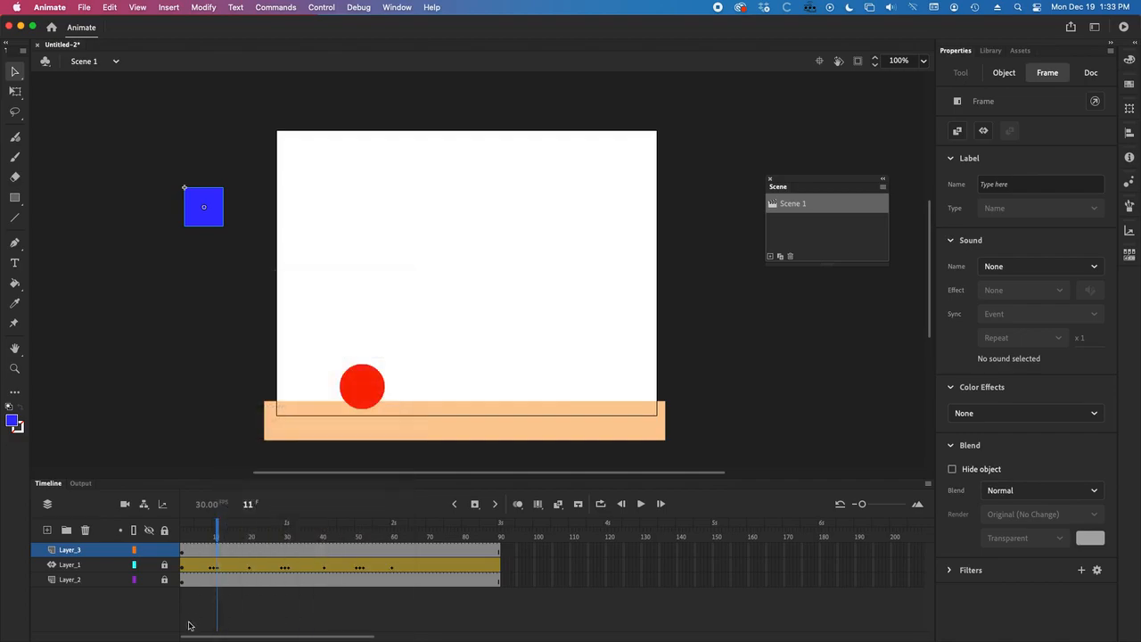
right_click(218, 554)
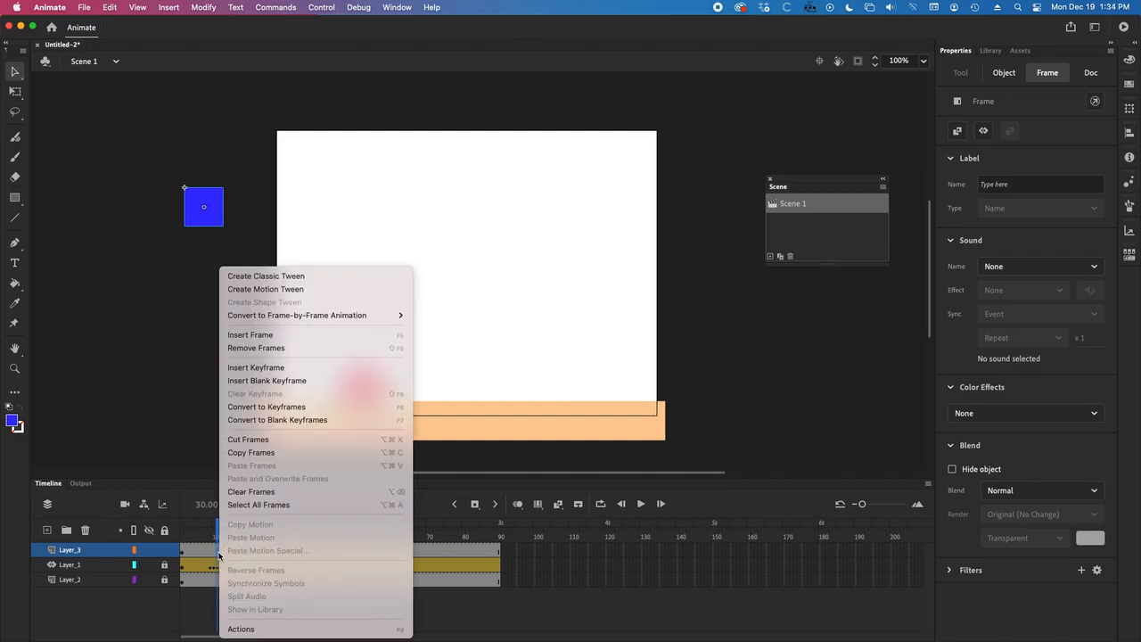
left_click(274, 368)
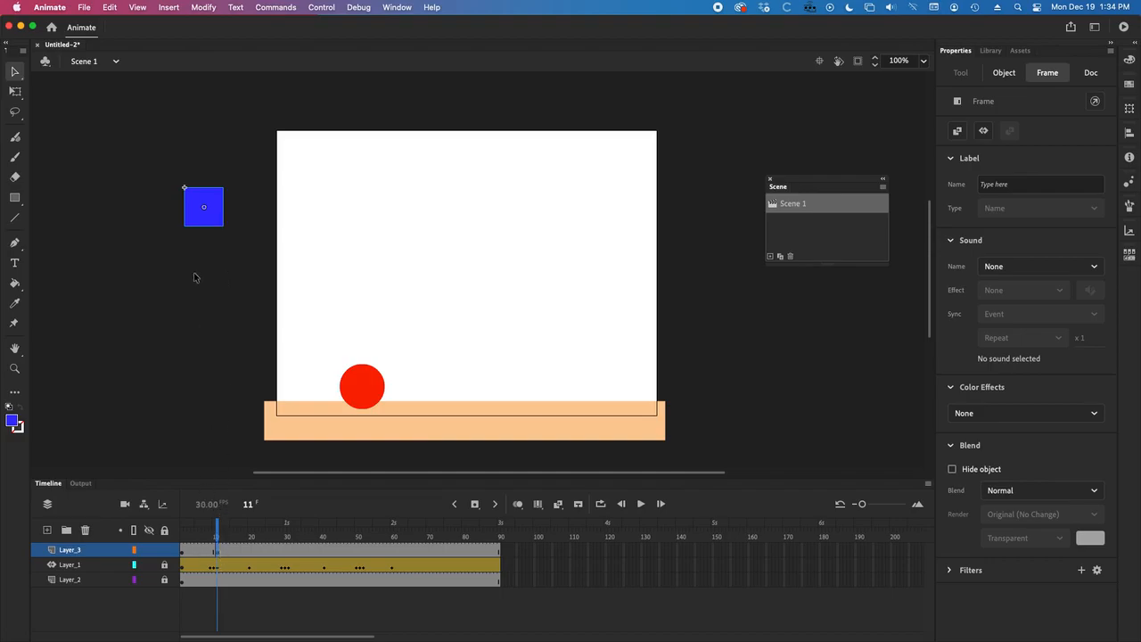
Create a motion tween on the blue square's frame span that starts at frame 11
left_click_drag(214, 212, 234, 226)
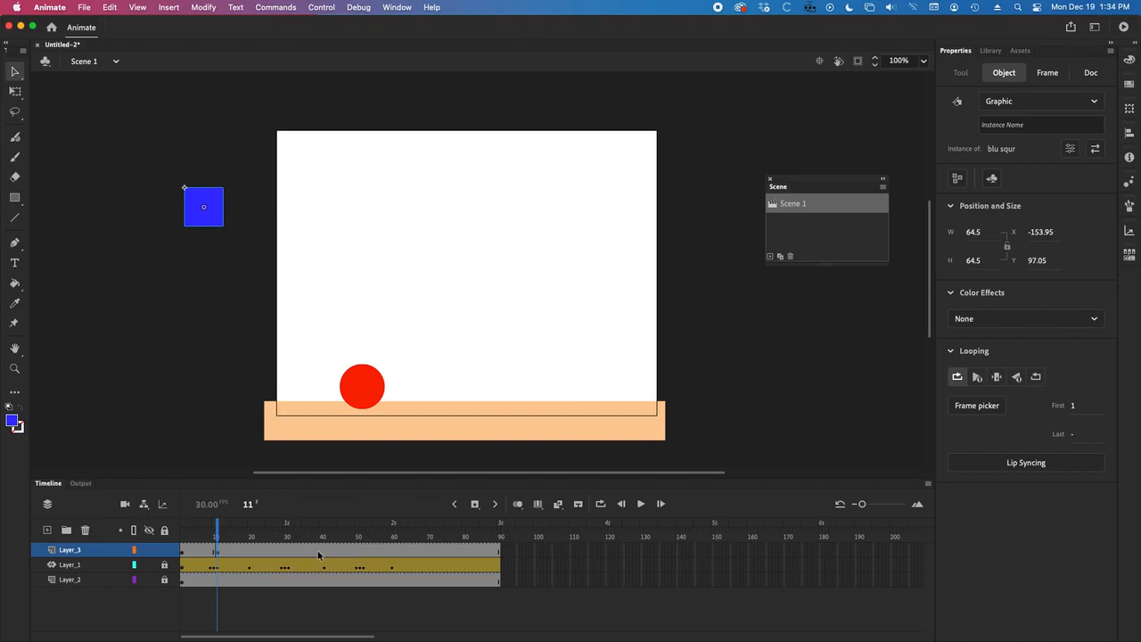
left_click(216, 555)
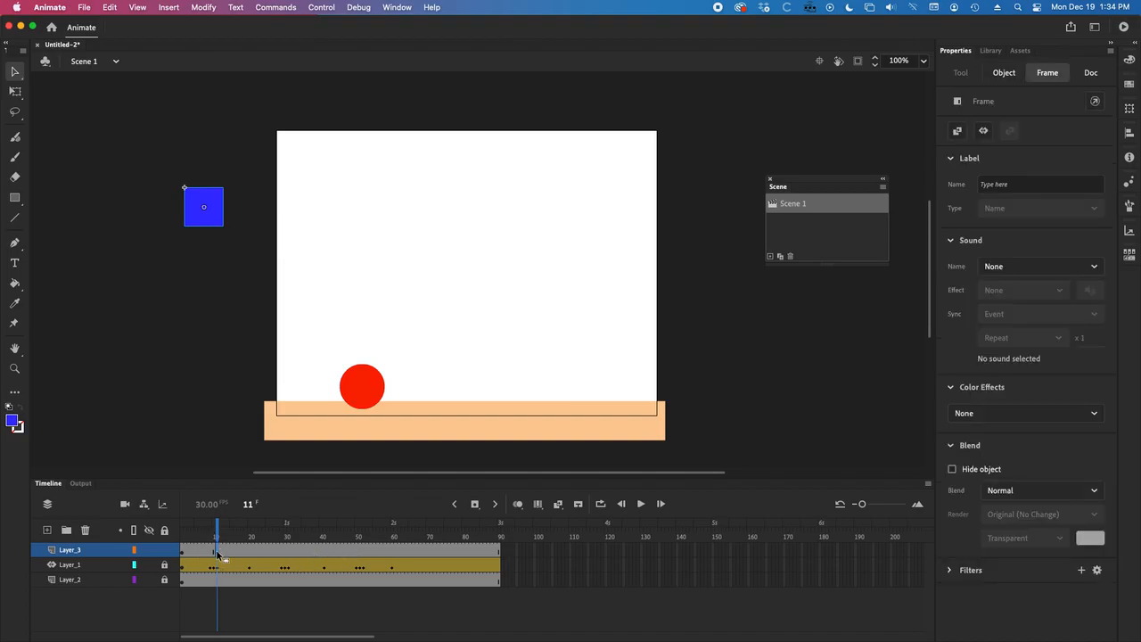
right_click(337, 556)
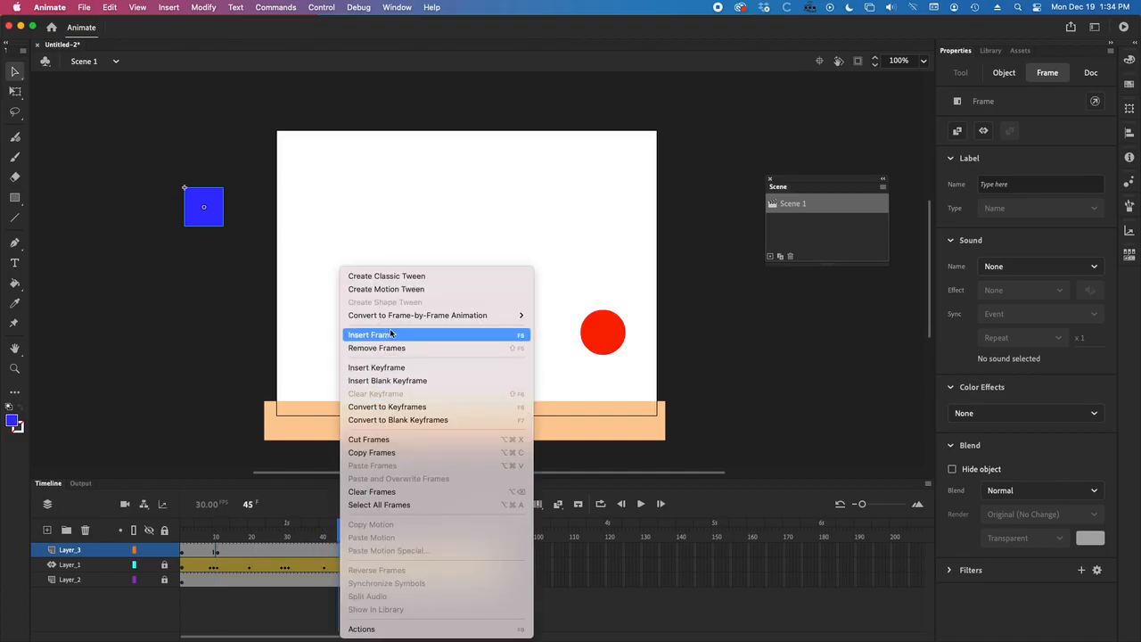
left_click(395, 289)
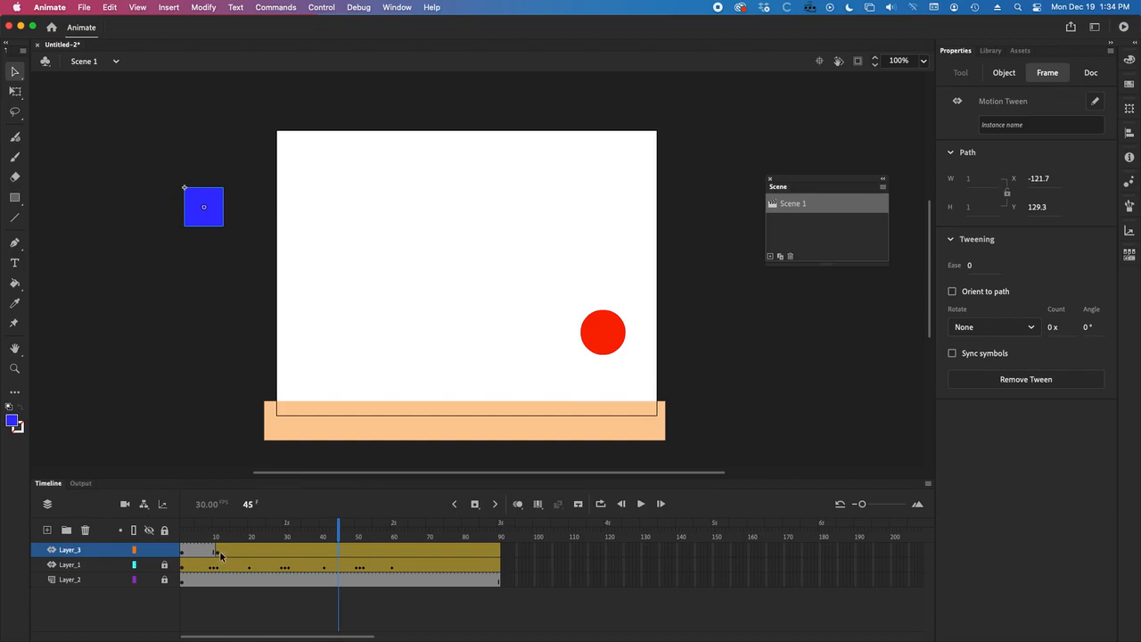
Move the square to about X 388, Y 377 at frame 60, and off the stage's right side at frame 70
left_click_drag(340, 534, 218, 531)
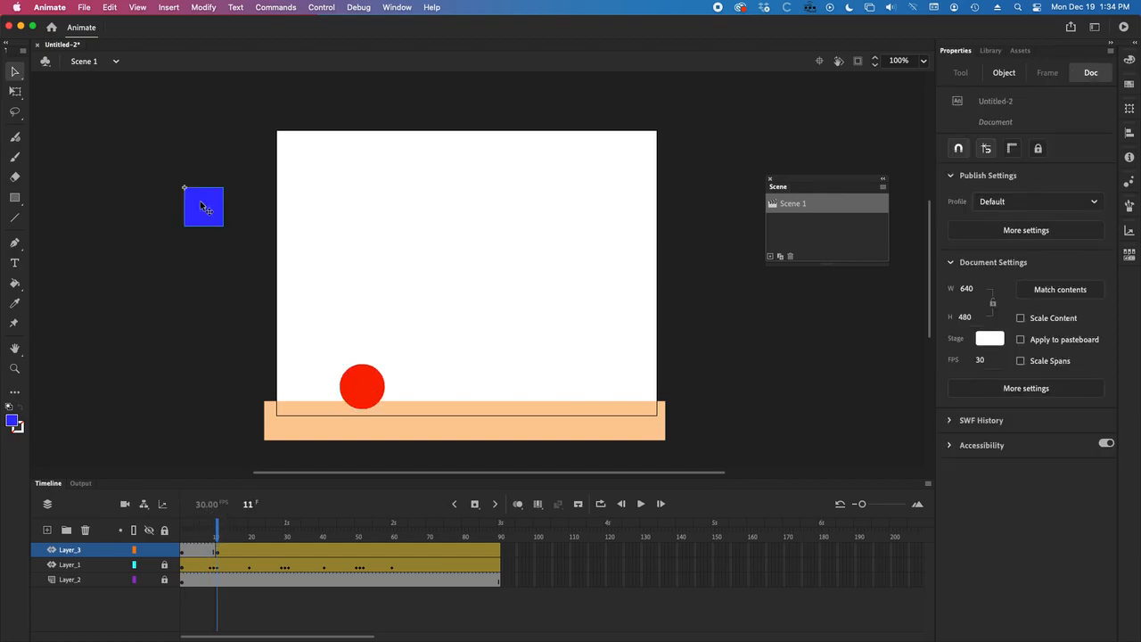
left_click(220, 526)
left_click(393, 555)
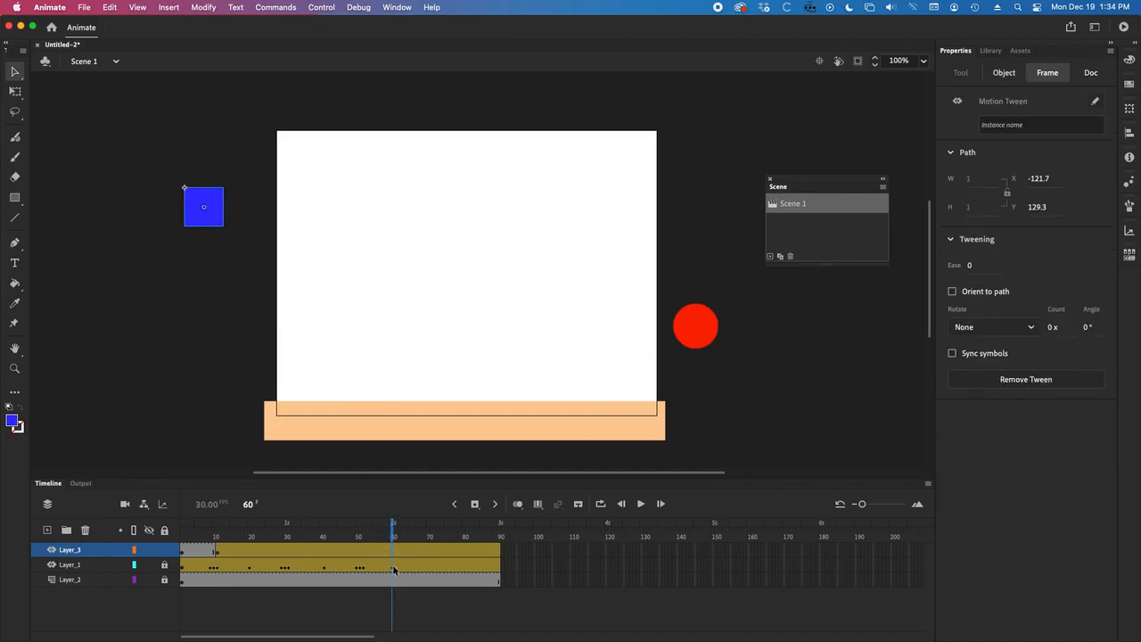
left_click_drag(200, 223, 522, 390)
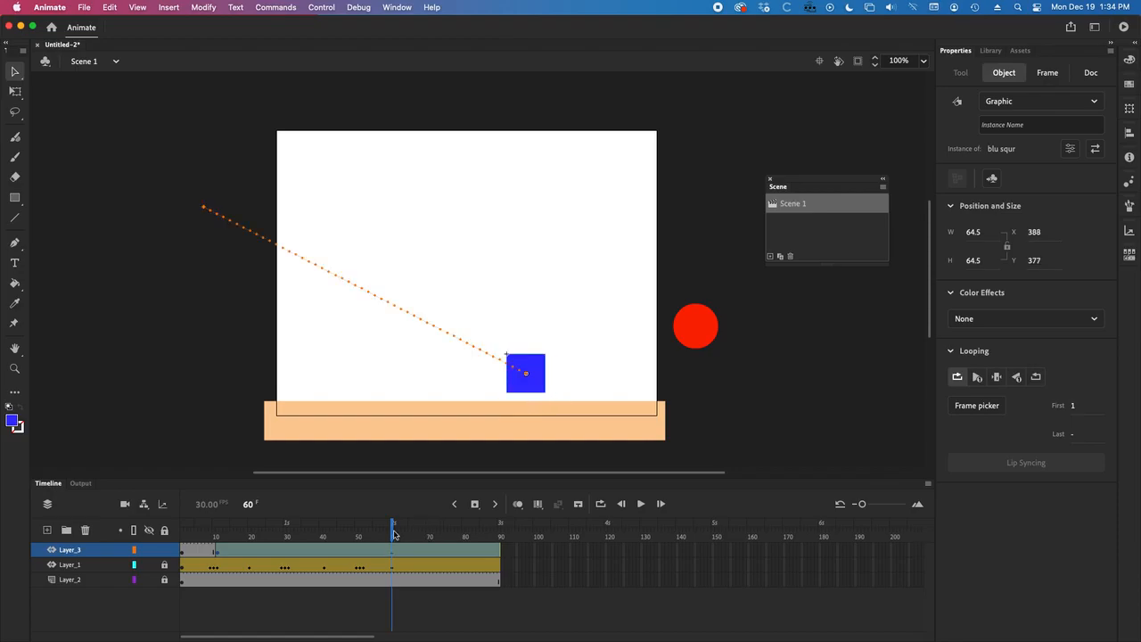
left_click_drag(393, 529, 429, 519)
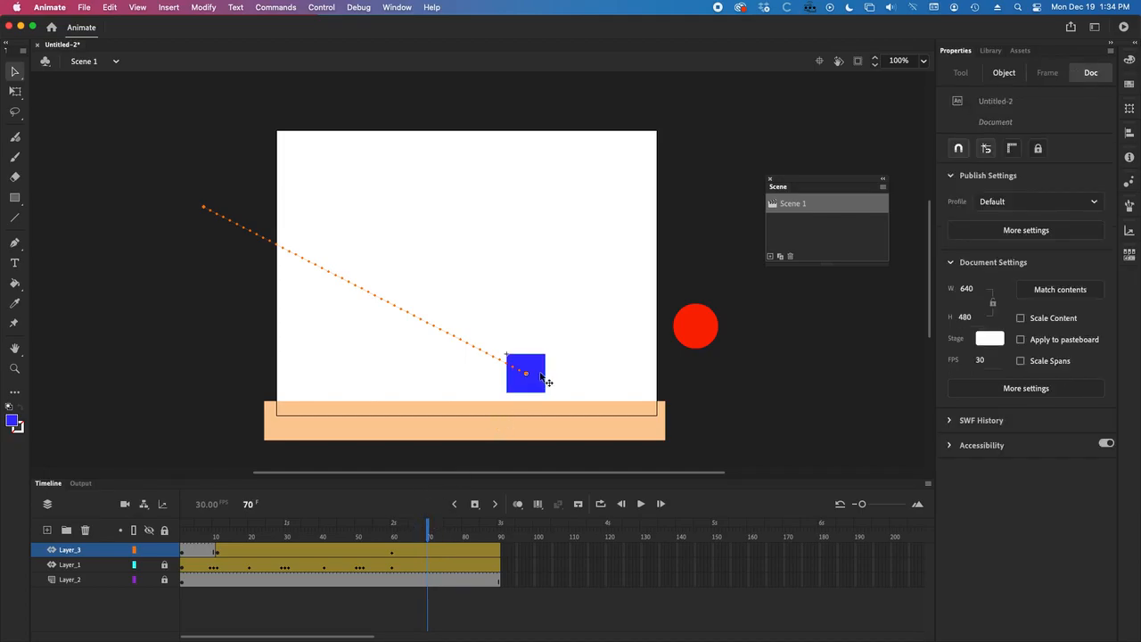
left_click_drag(540, 376, 706, 348)
Set the blue square's motion tween to rotate clockwise with a count of 10, working from frame 11
left_click_drag(427, 535, 217, 522)
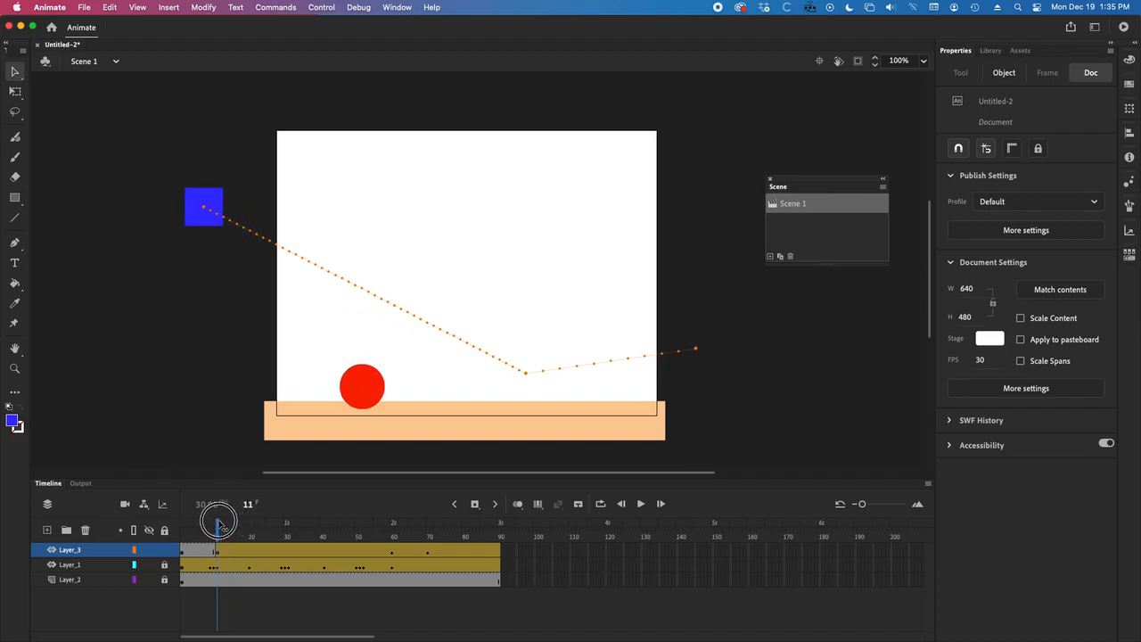
left_click(192, 222)
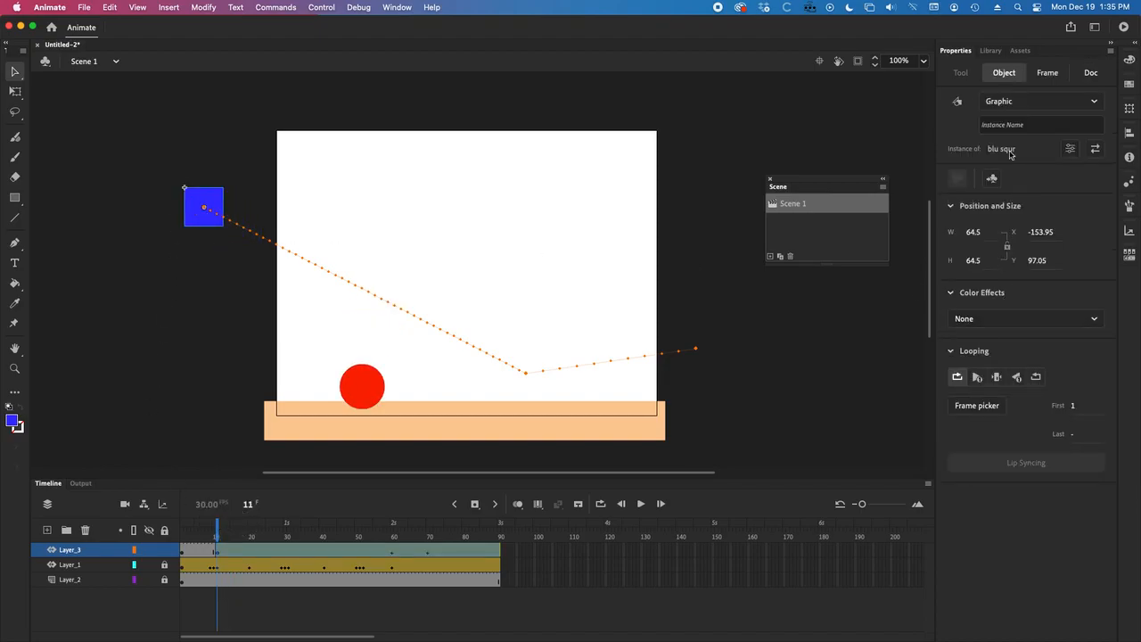
left_click(218, 197)
left_click(1047, 73)
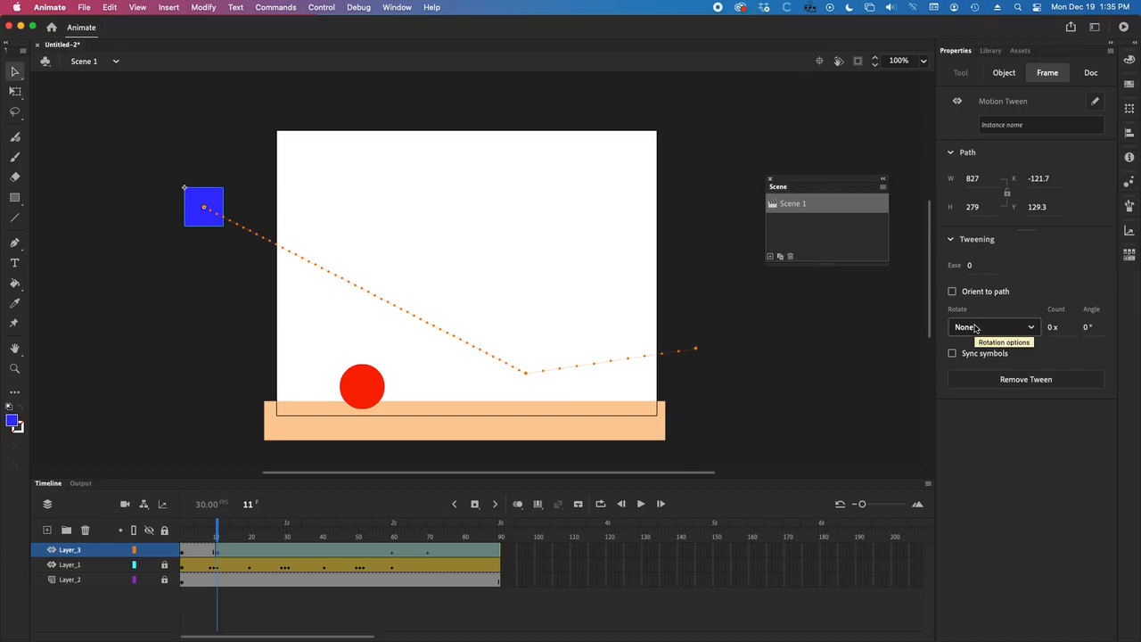
left_click(1021, 327)
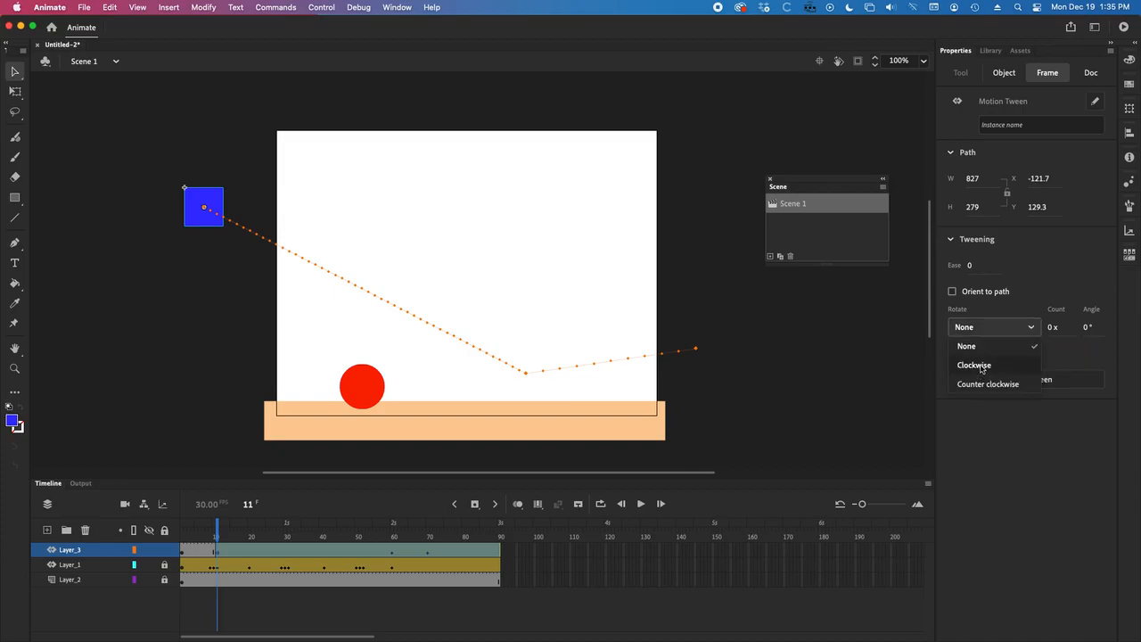
left_click(976, 365)
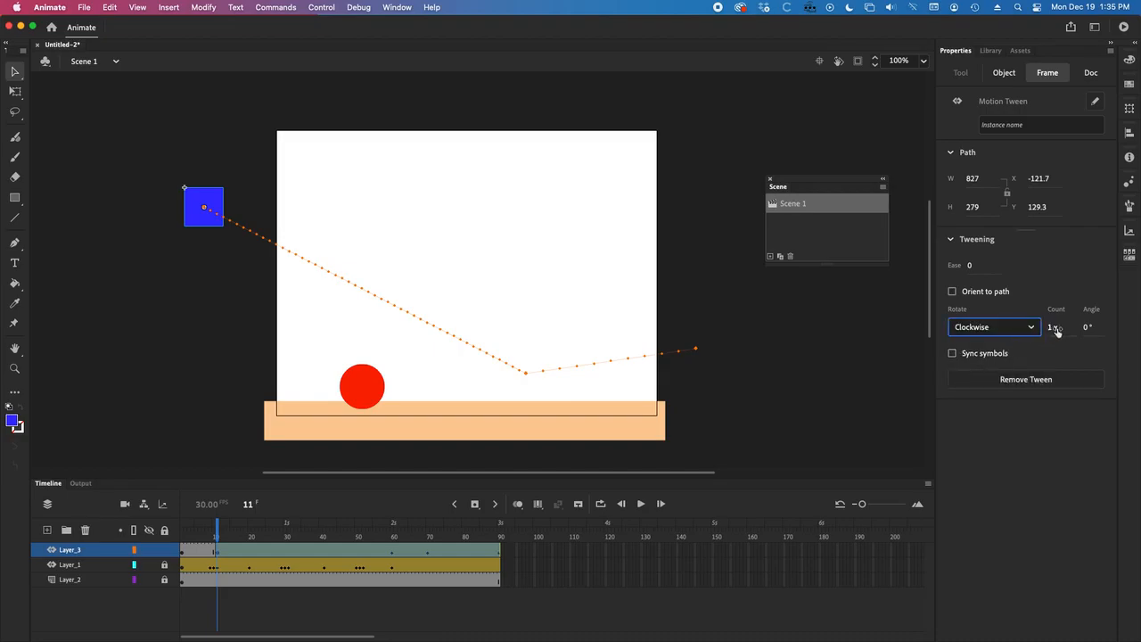
left_click(1052, 327)
left_click_drag(1059, 327, 1063, 333)
left_click(1060, 330)
left_click(1057, 329)
type("10")
Return to frame 1 and test the movie to review the square's spinning motion alongside the bouncing ball
left_click_drag(218, 533, 198, 511)
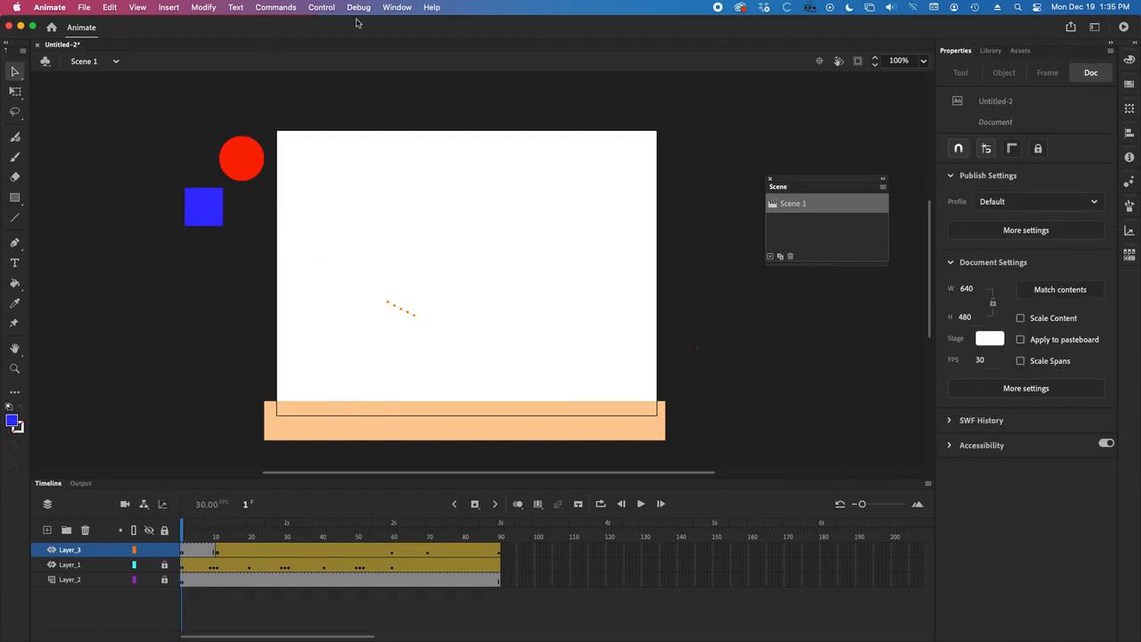
left_click(330, 9)
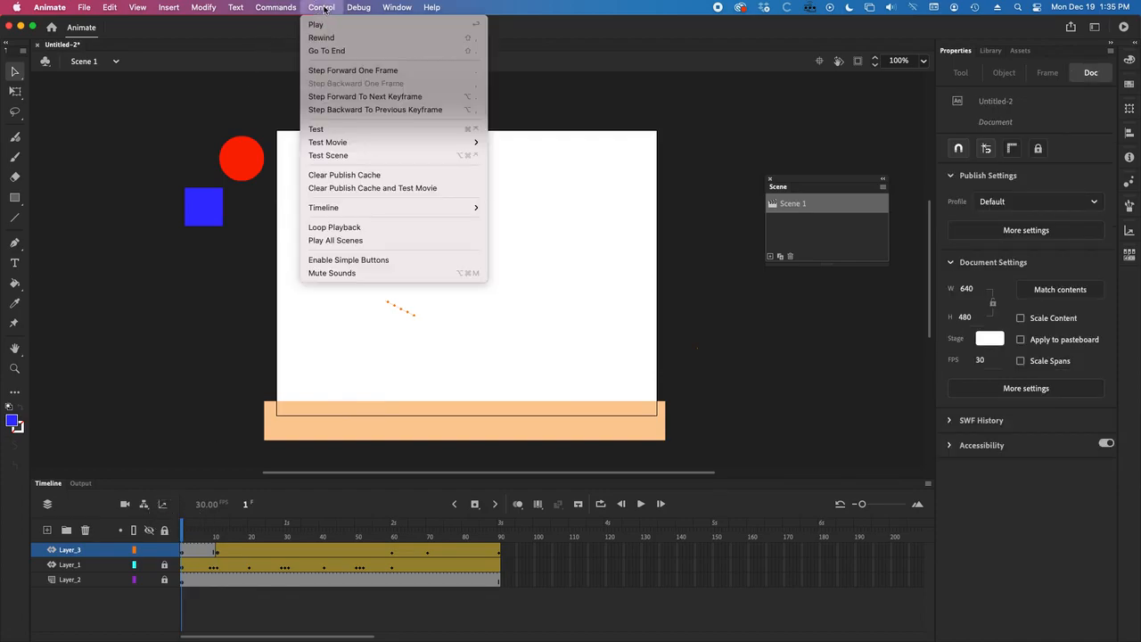
left_click(349, 134)
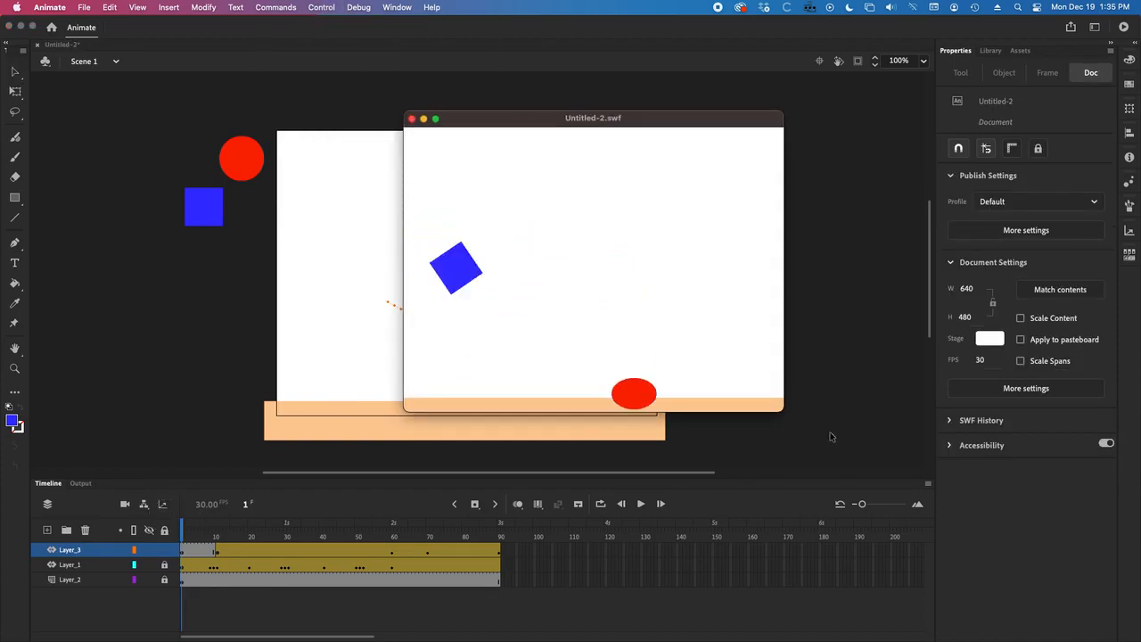